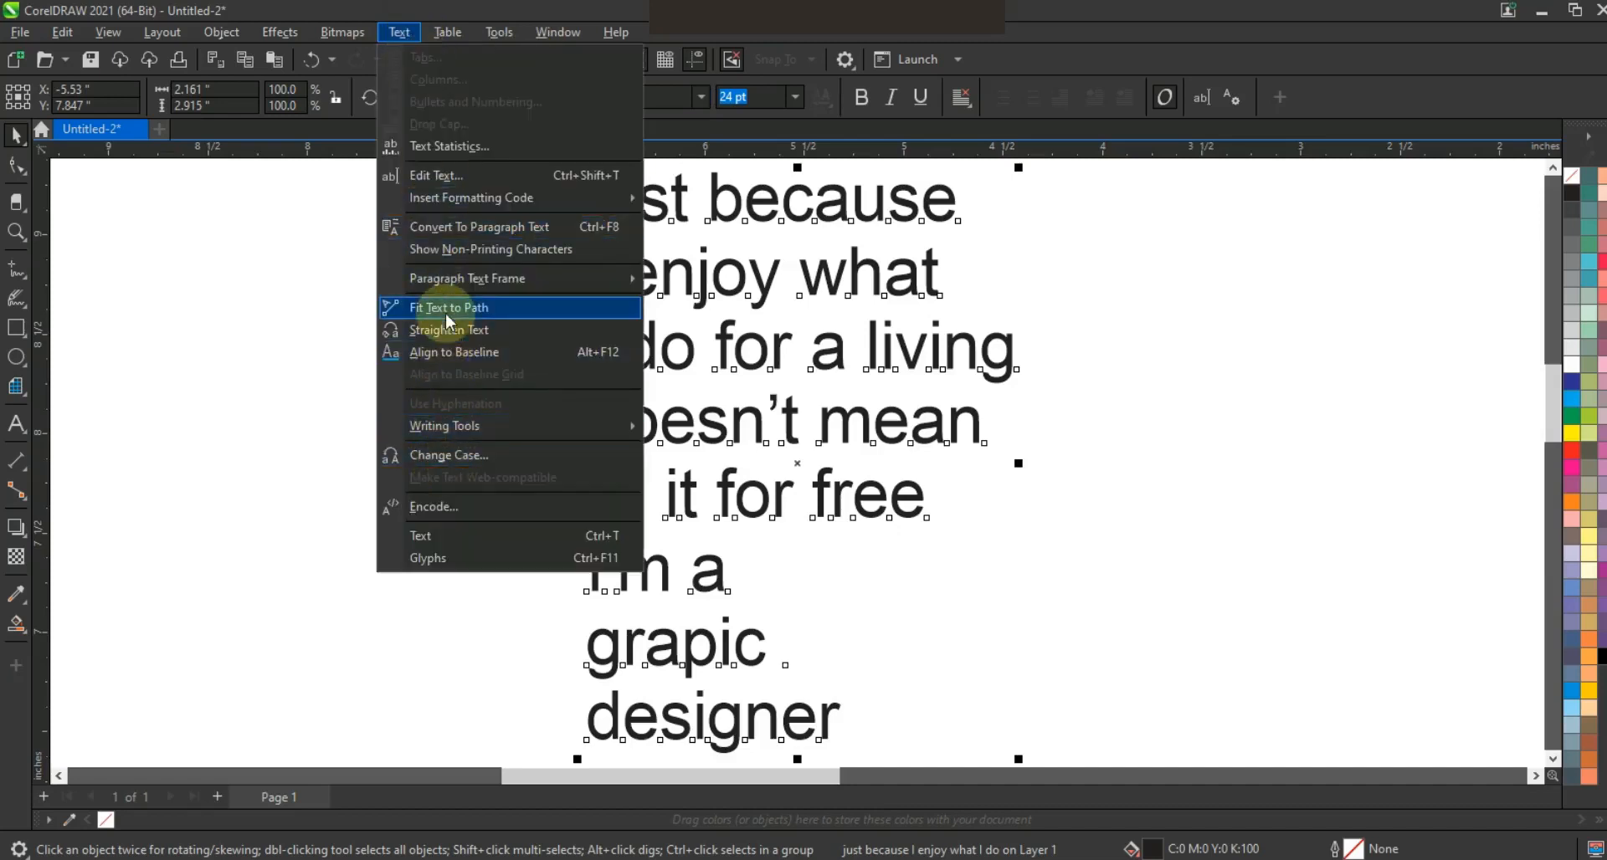
Step: Change the case of the selected quote text to UPPERCASE
click(427, 454)
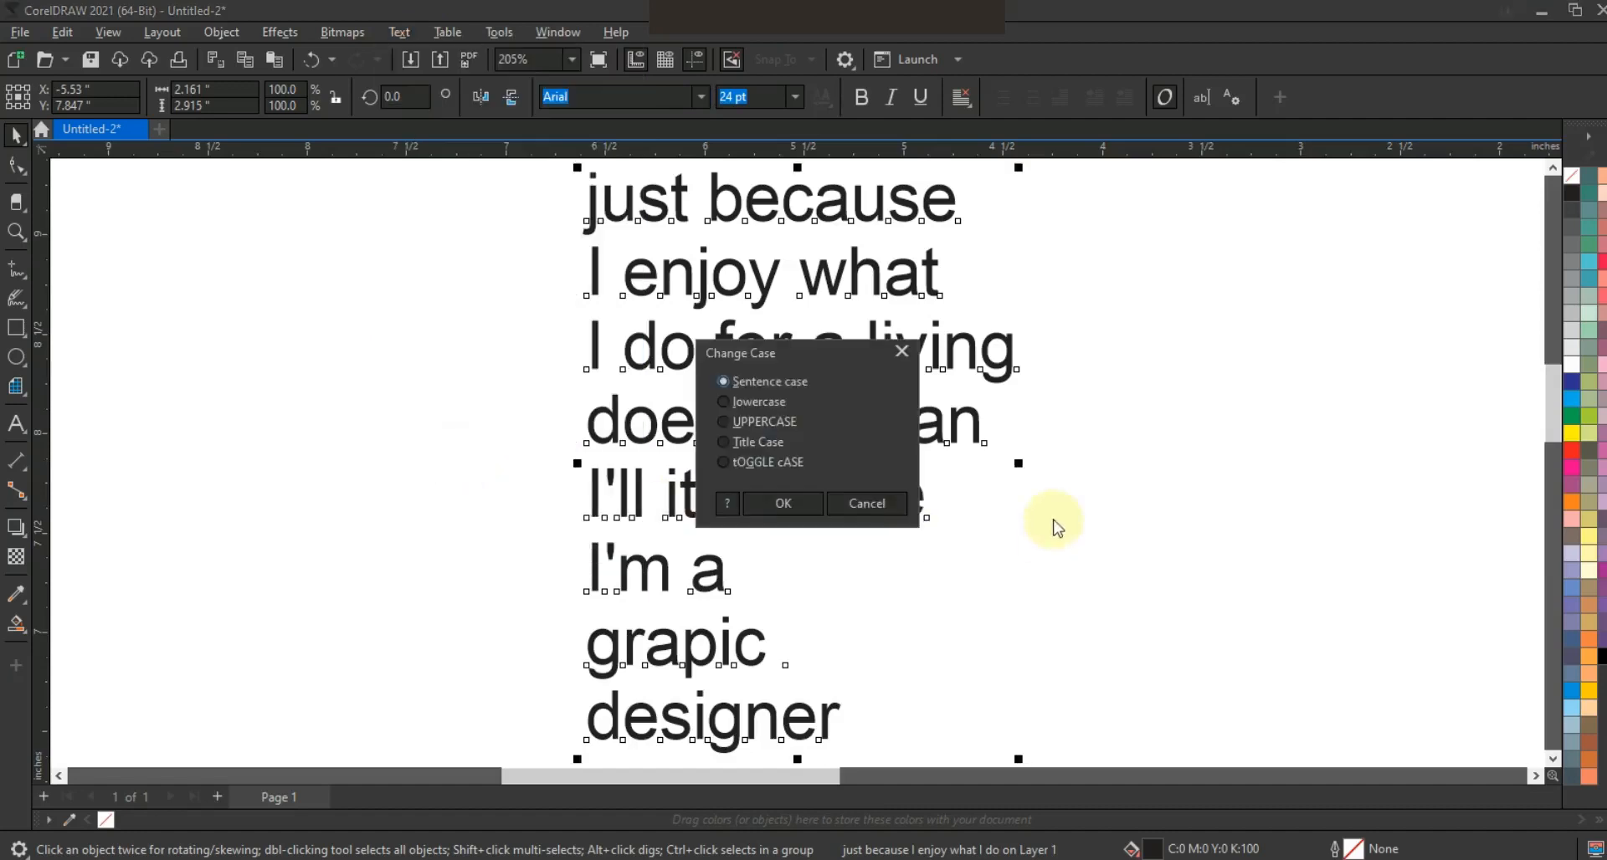
click(726, 421)
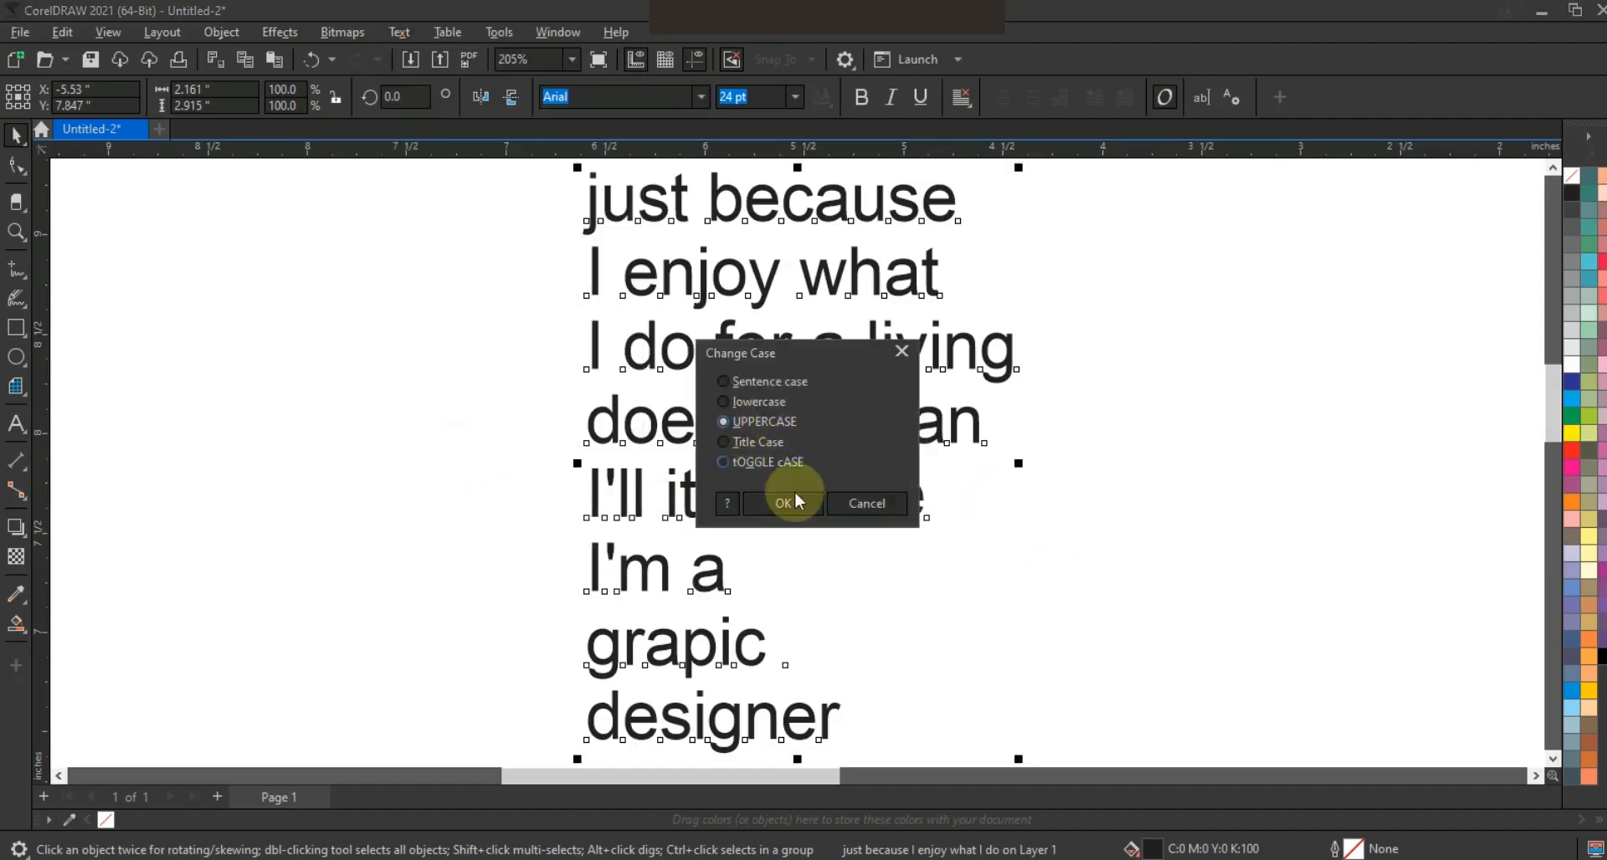
click(782, 503)
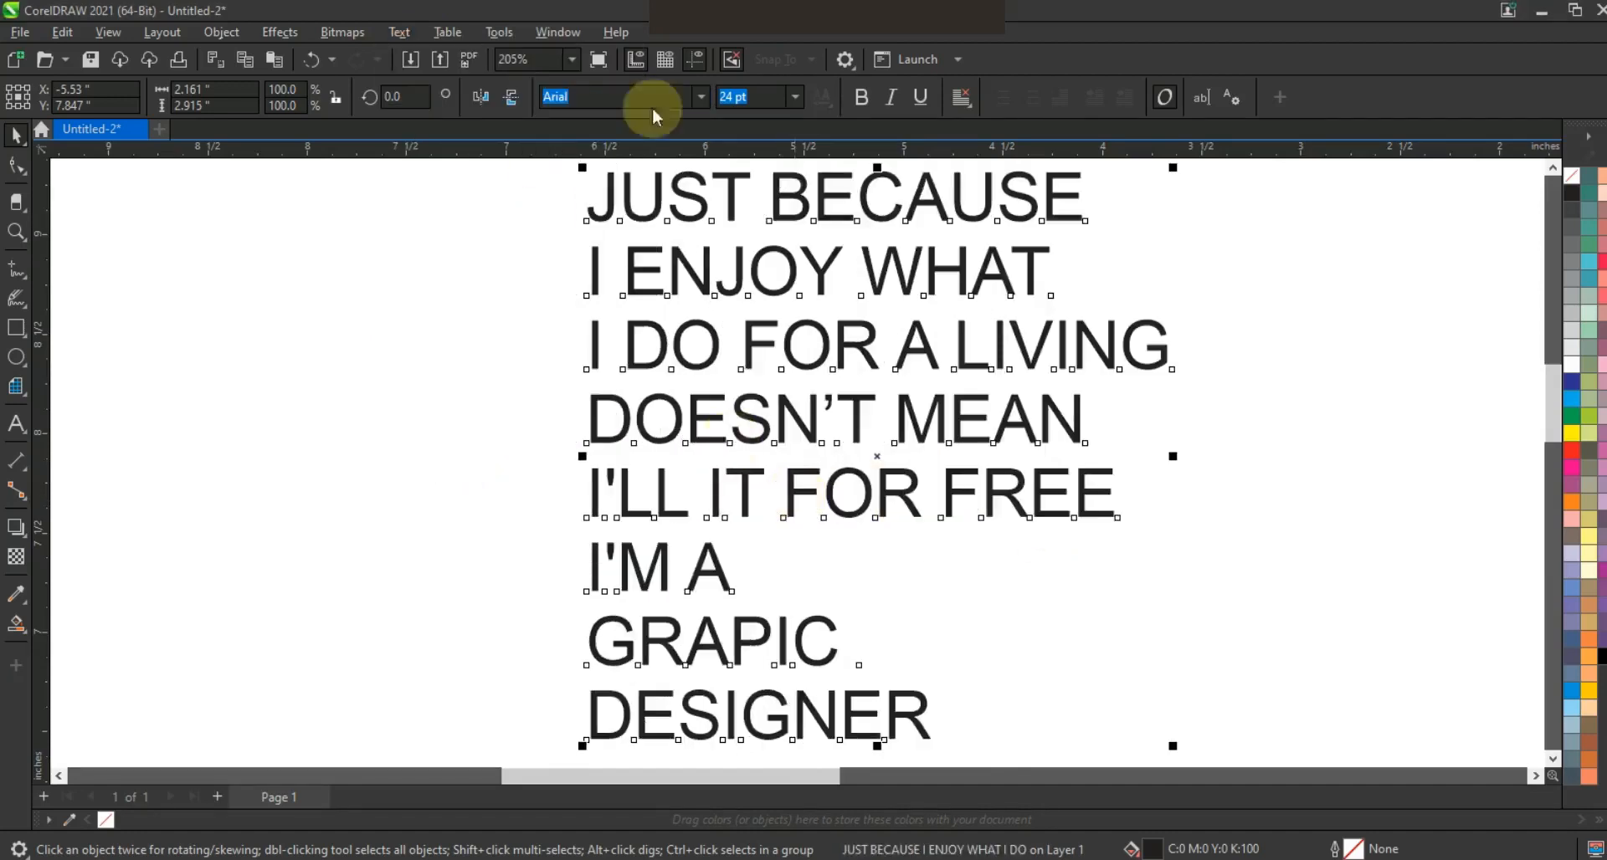
Step: Set the quote text's font to Swiss921 BT
click(700, 98)
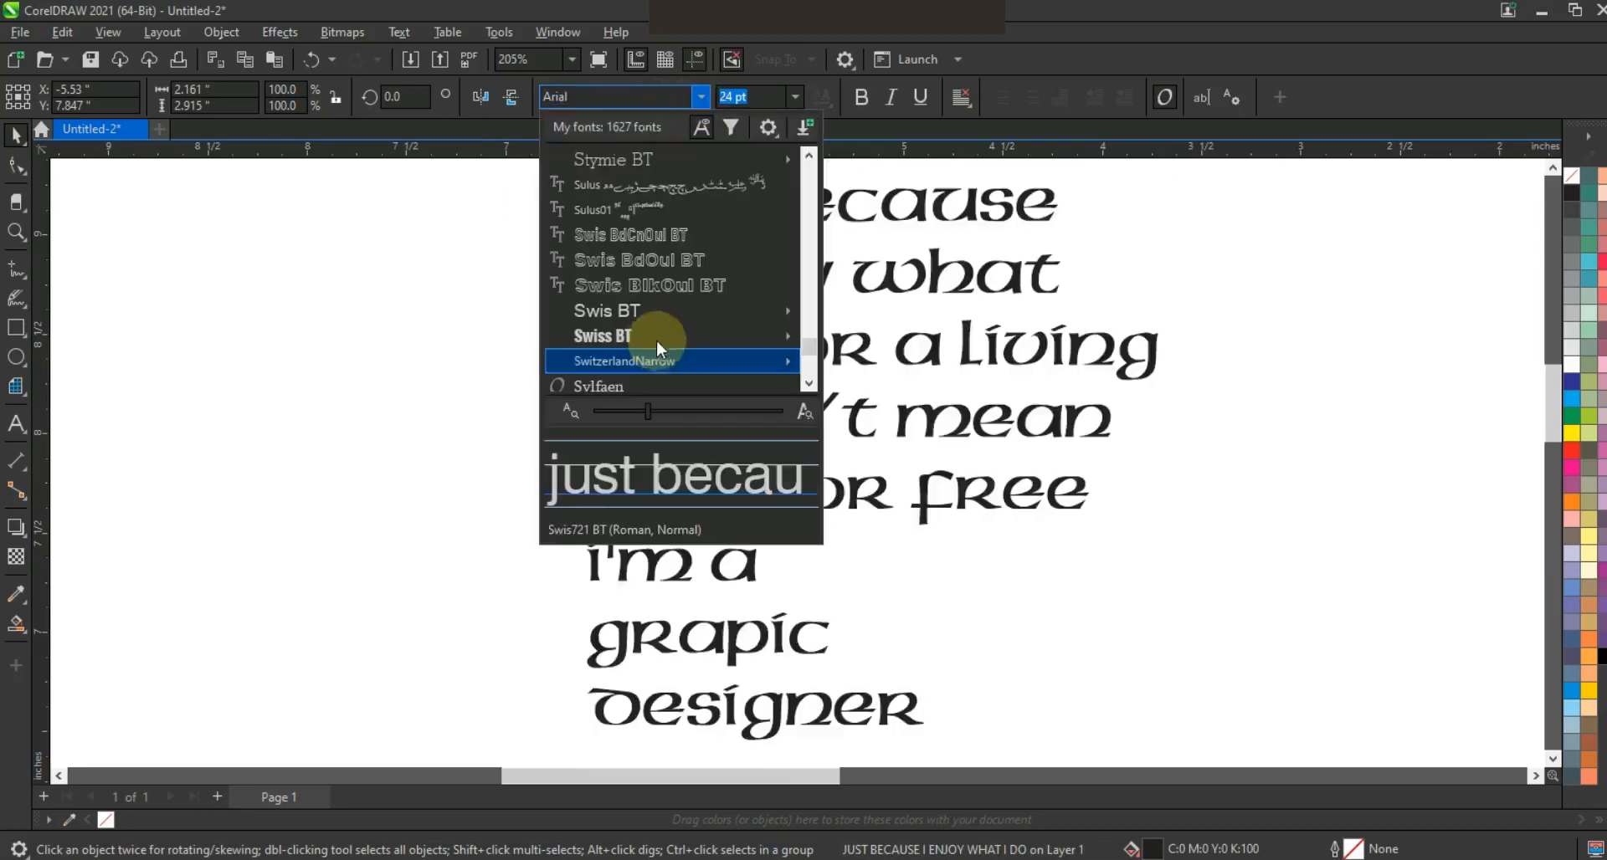
scroll(655, 333, down, 1)
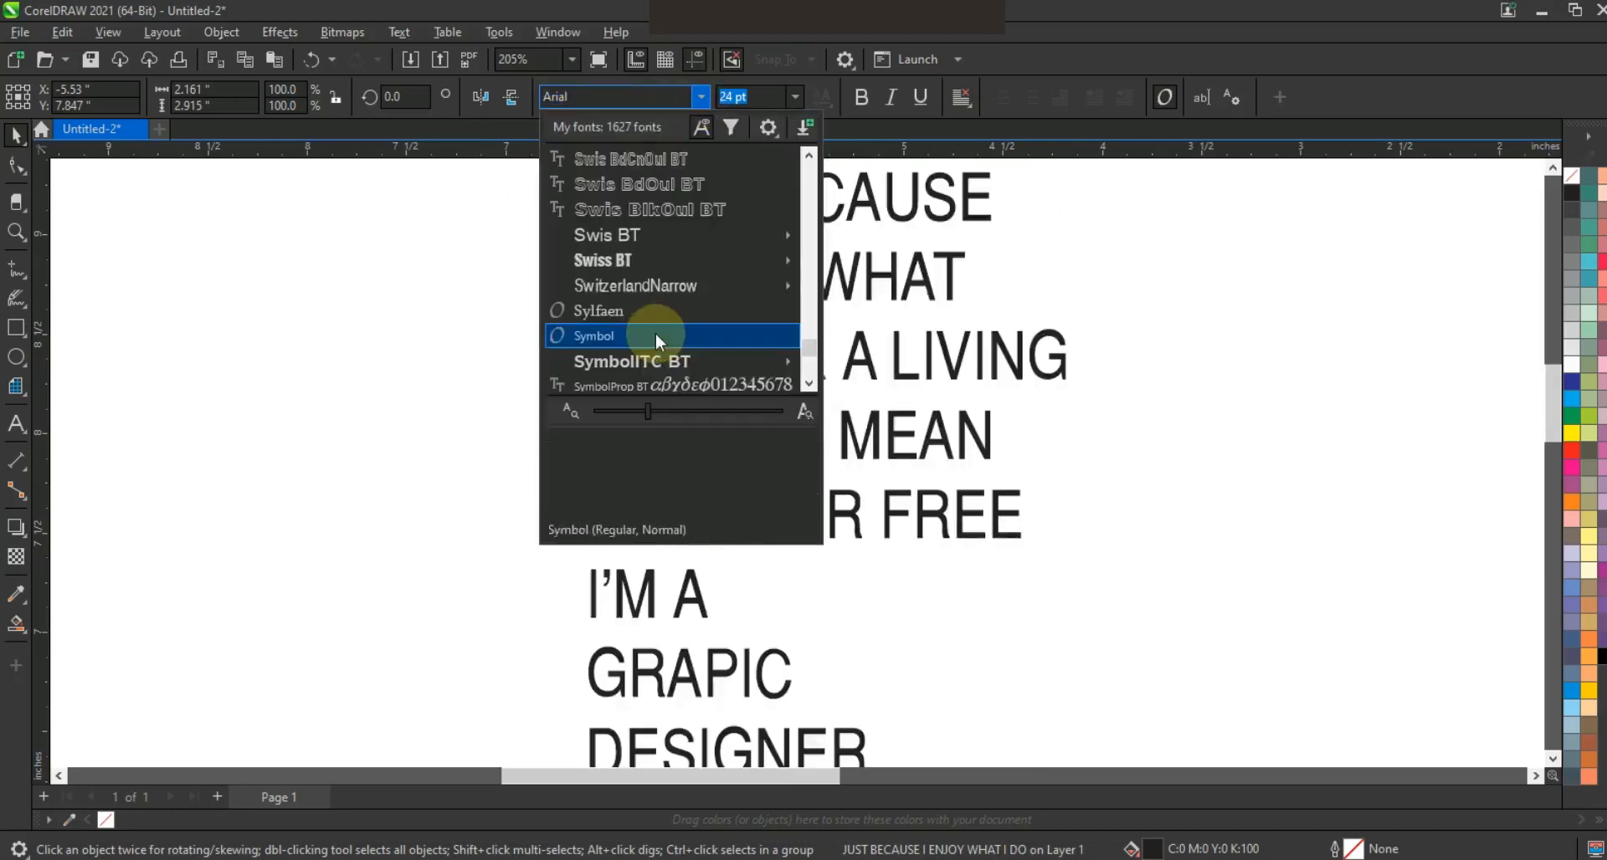
click(650, 263)
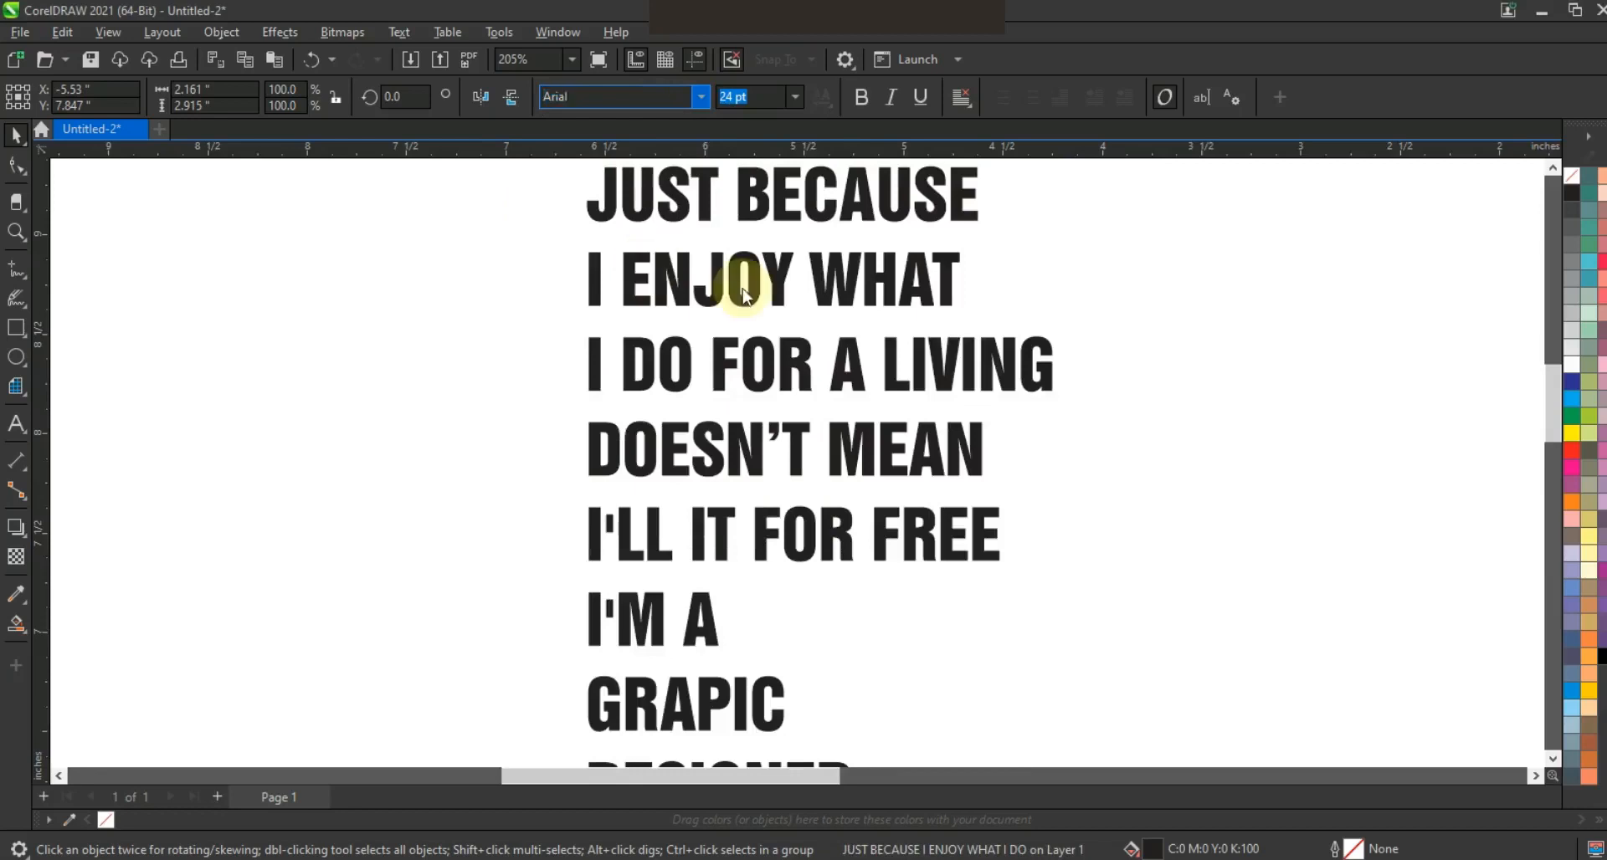
click(1155, 370)
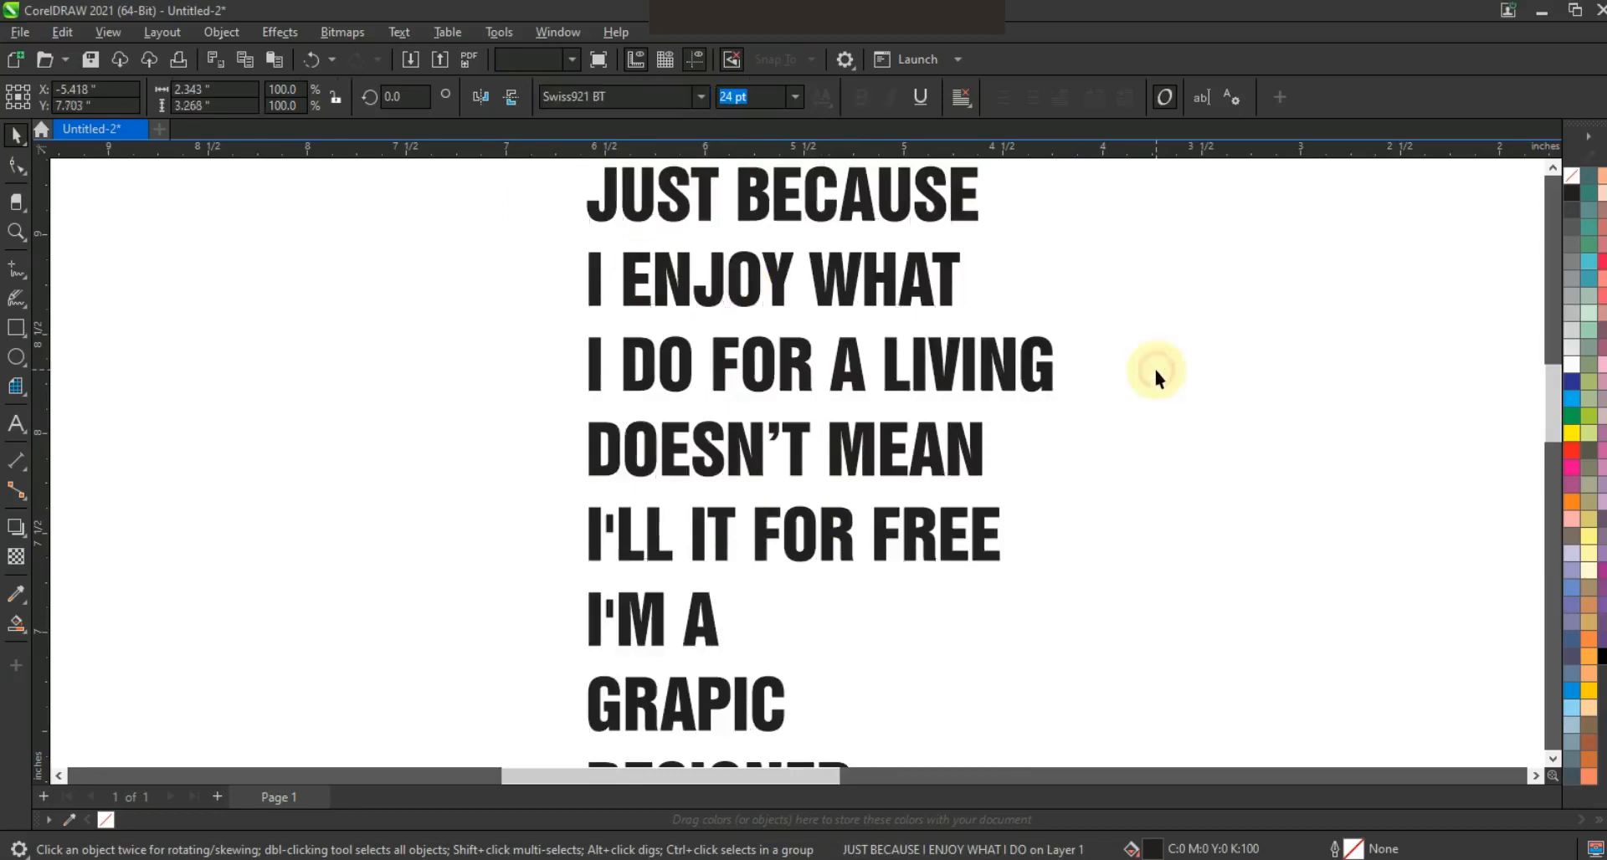
Step: Insert the missing word "DO" so the fifth line of the quote reads "I'LL DO IT FOR FREE"
scroll(1144, 385, down, 4)
key(F8)
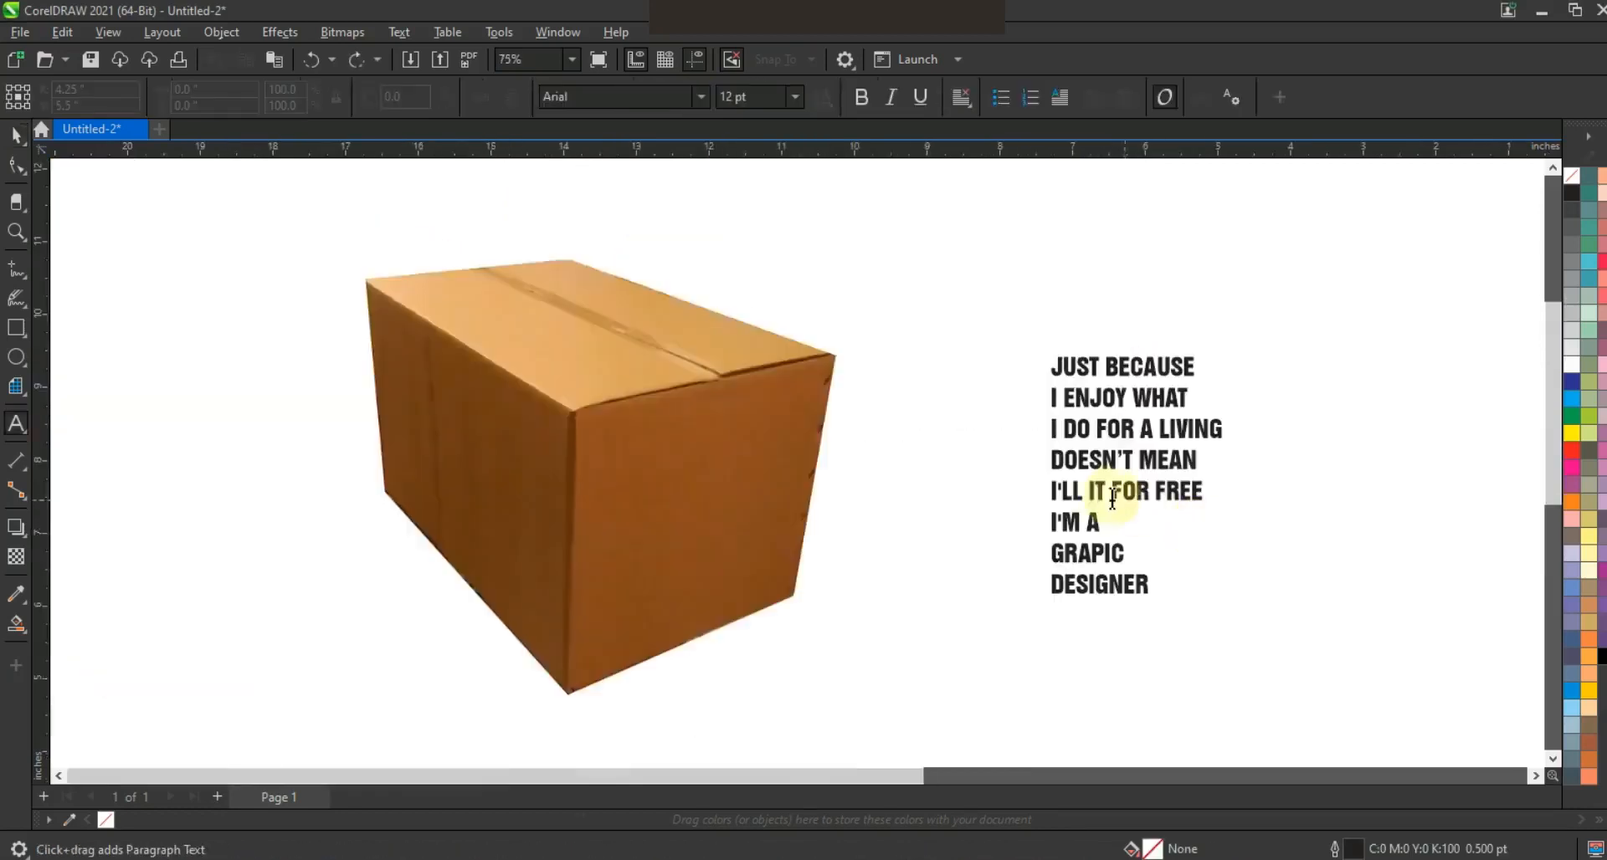
click(1084, 489)
text(DO)
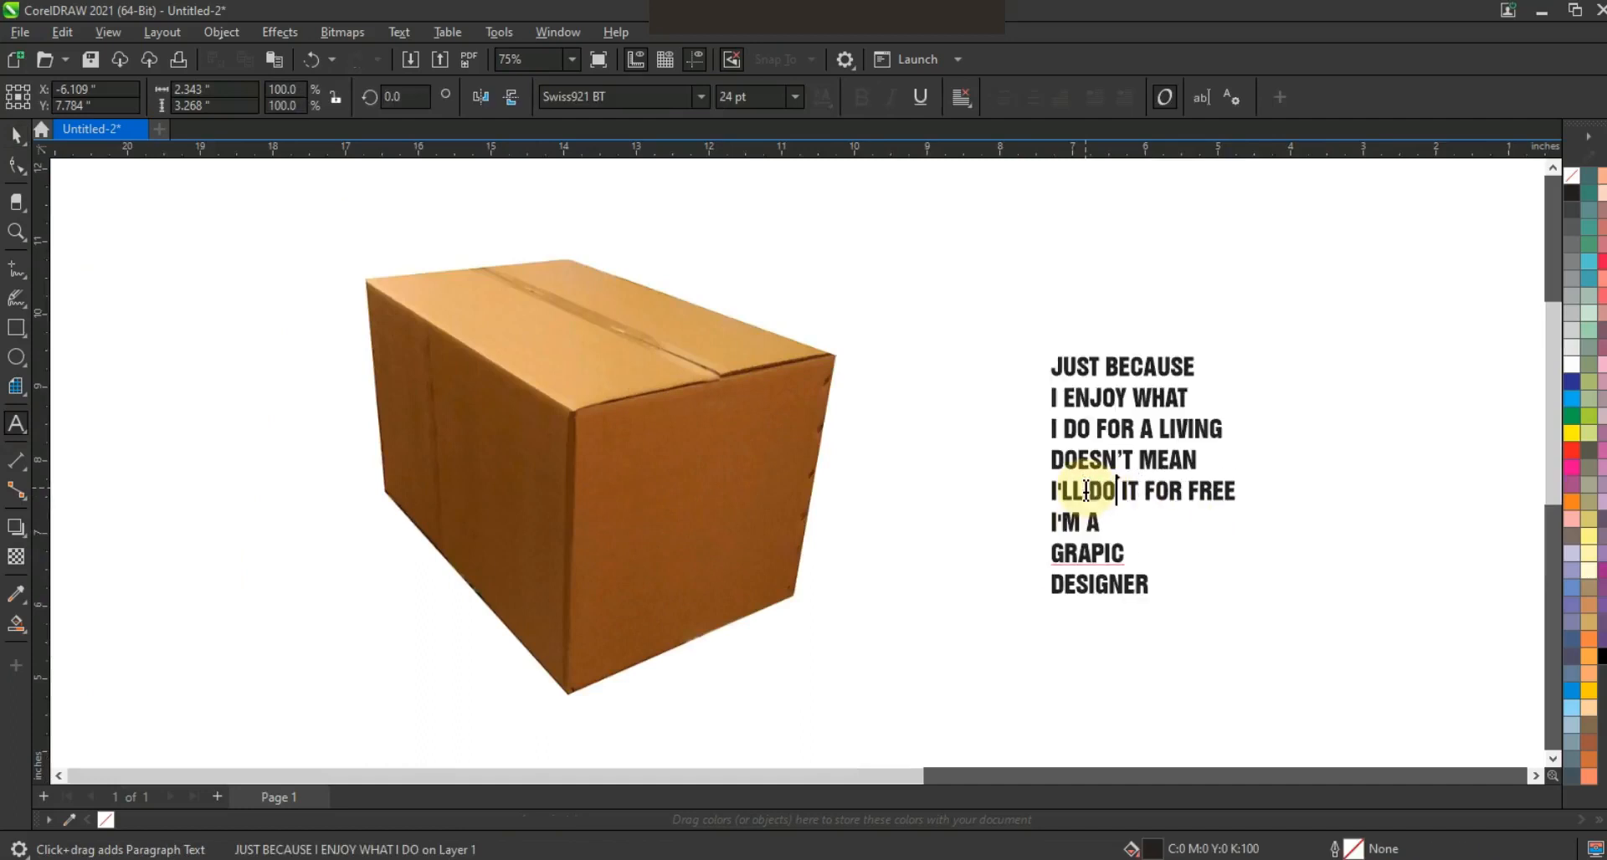
click(16, 134)
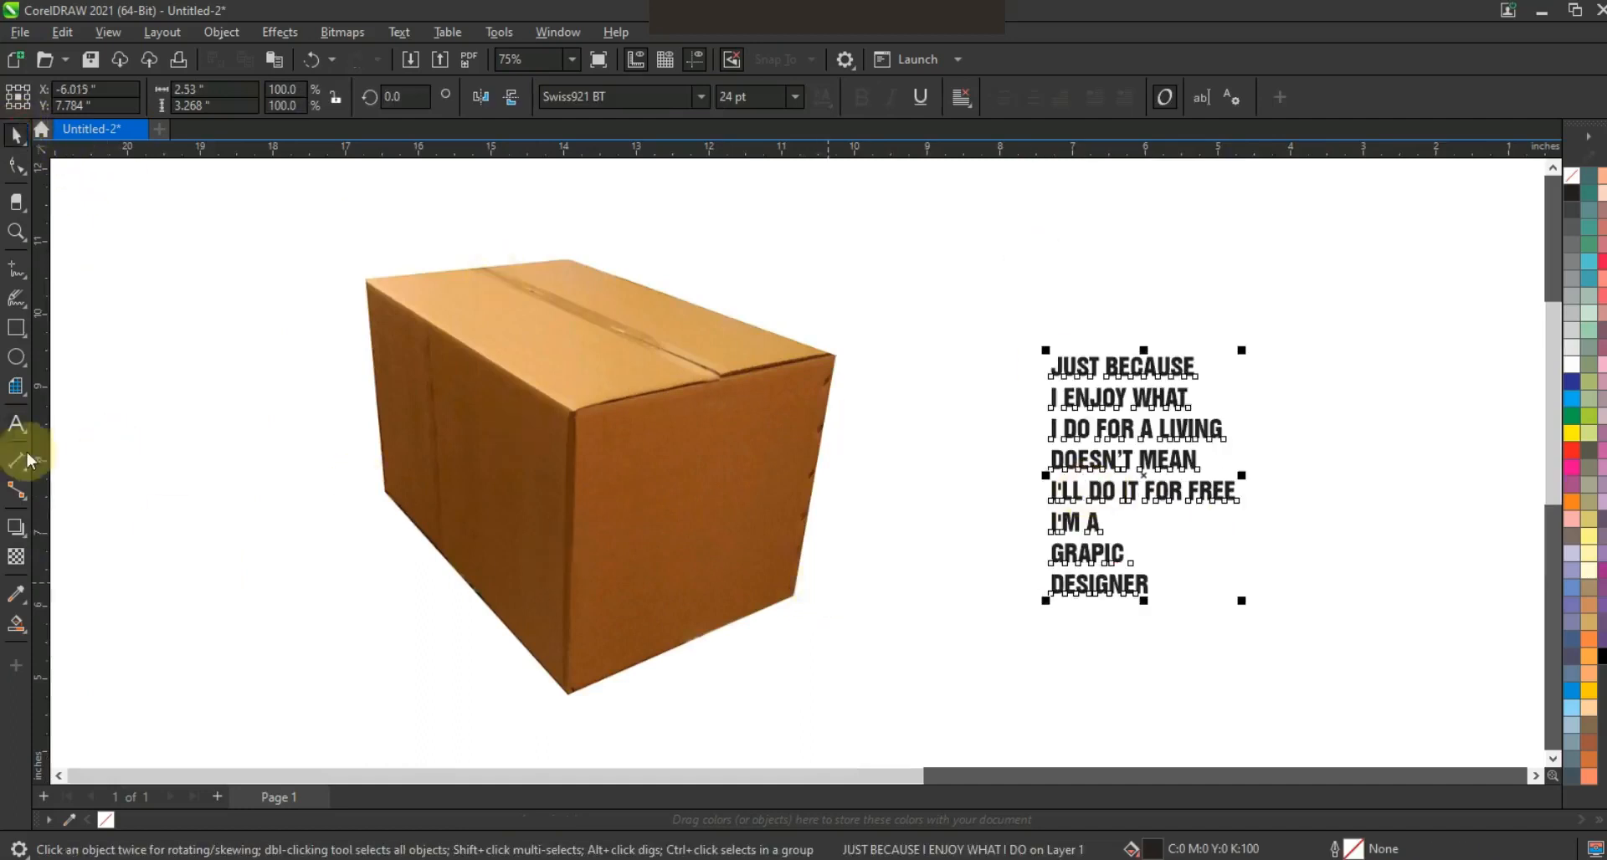
Step: Split the first five lines into their own text object beside the box and move the remaining "I'M A GRAPIC DESIGNER" text aside
click(17, 424)
click(1238, 490)
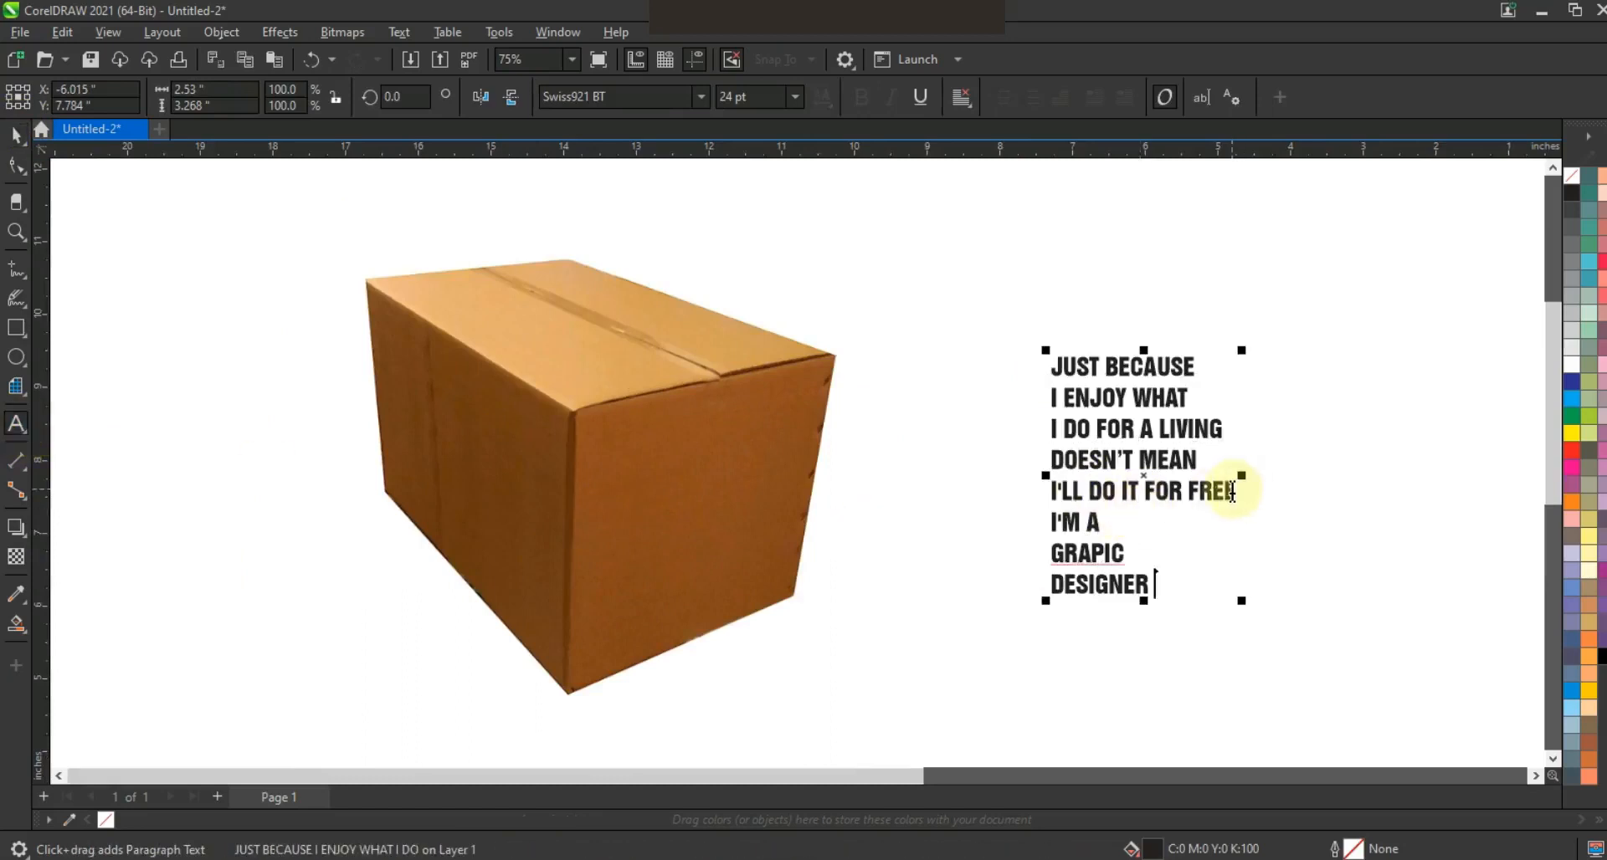
drag(1238, 491, 1015, 354)
key(ctrl+c)
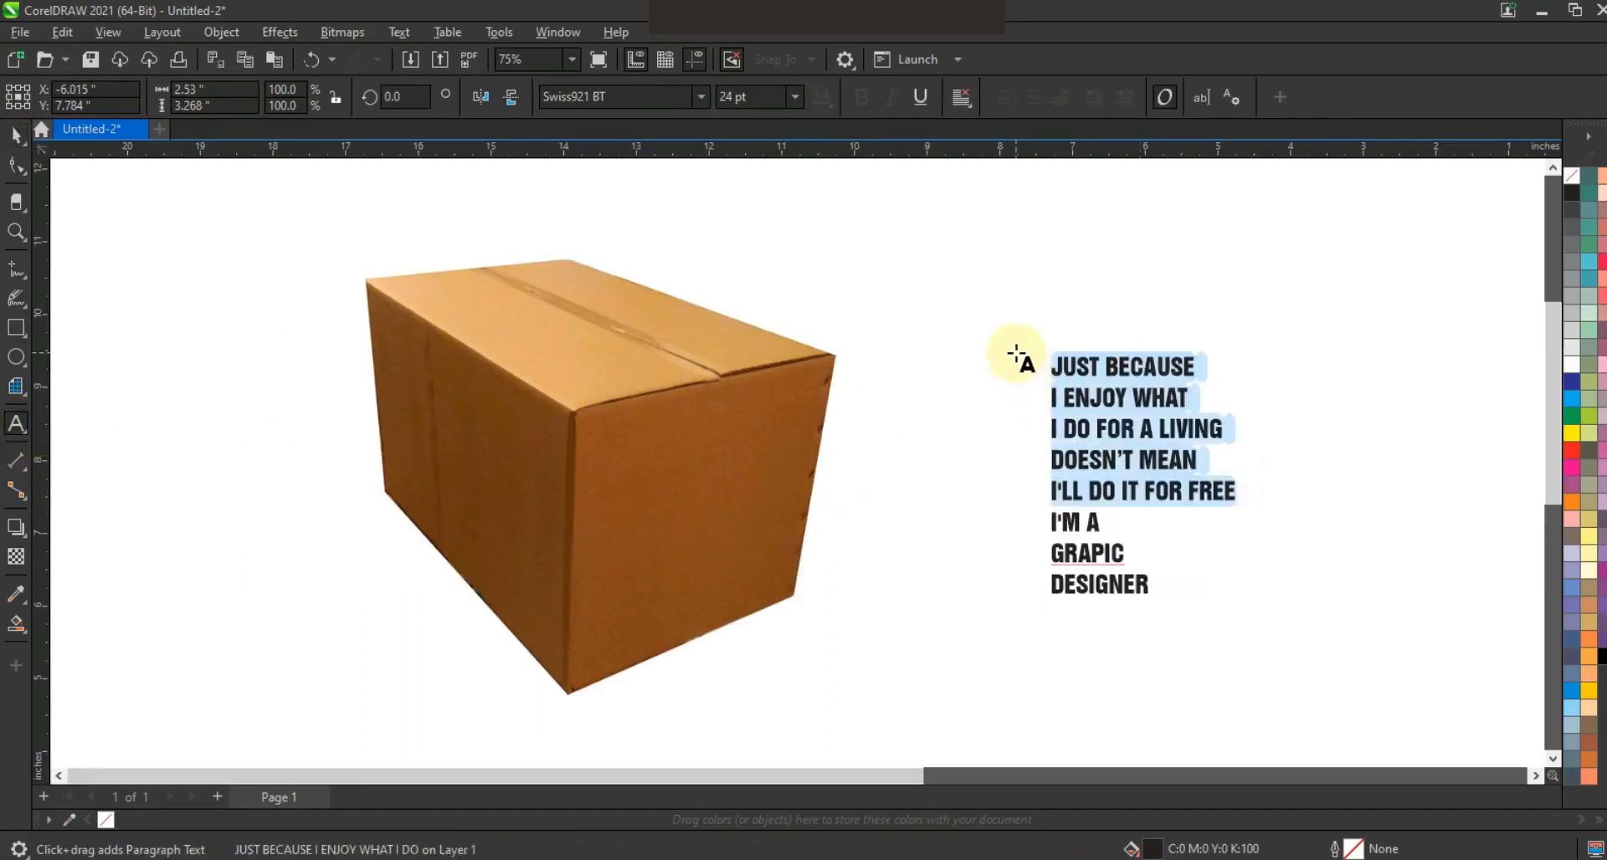
key(Delete)
click(923, 273)
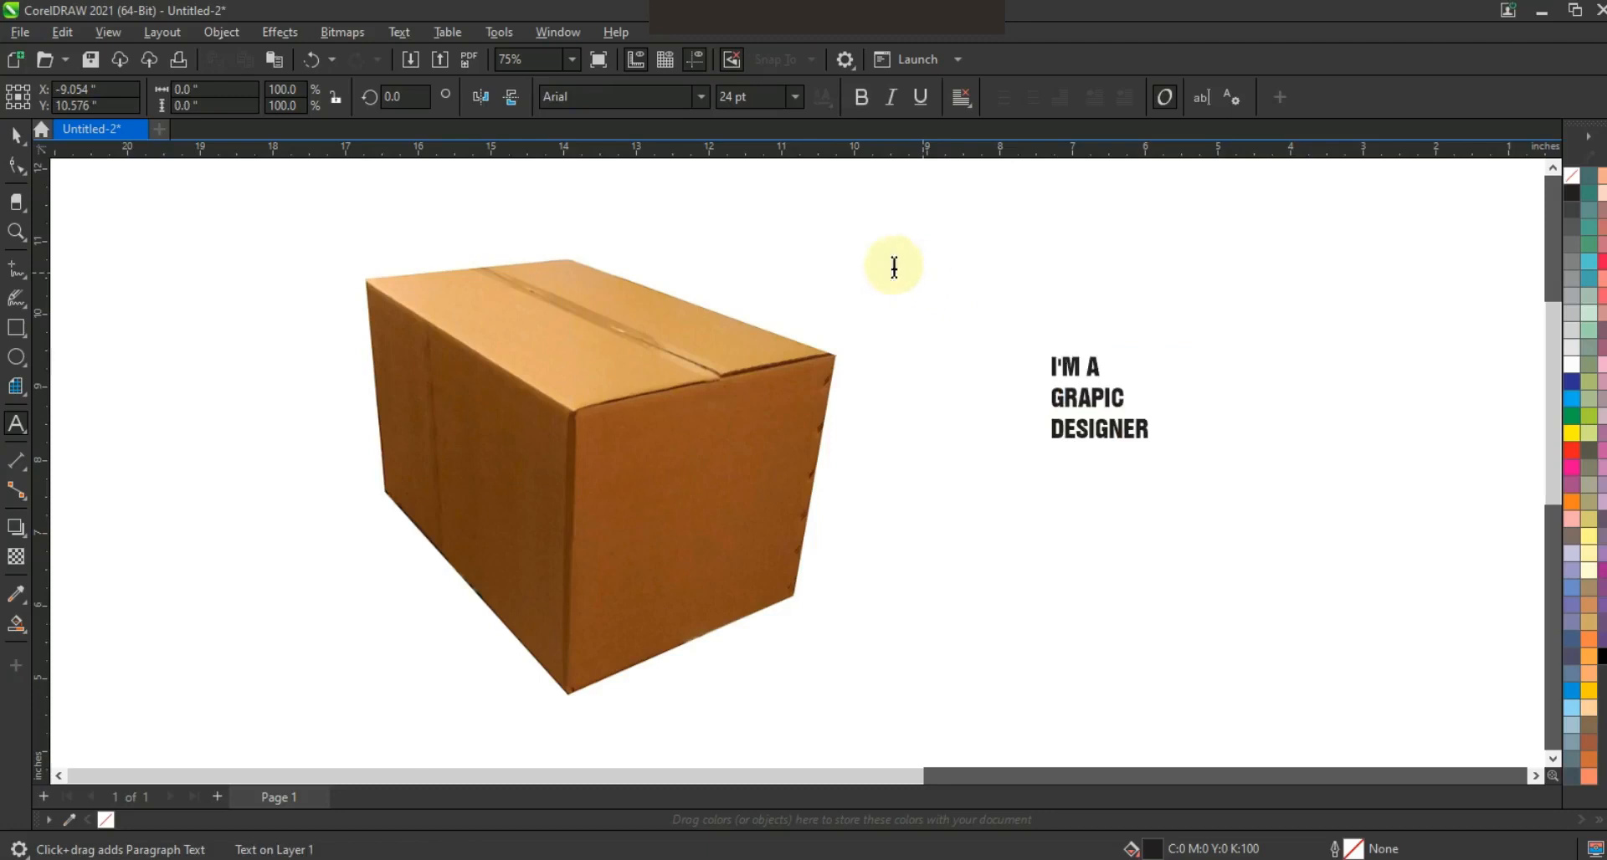
key(ctrl+v)
key(ctrl+space)
drag(1118, 435, 1257, 567)
Step: Tighten the line spacing of the five-line quote with the Shape tool
click(1062, 388)
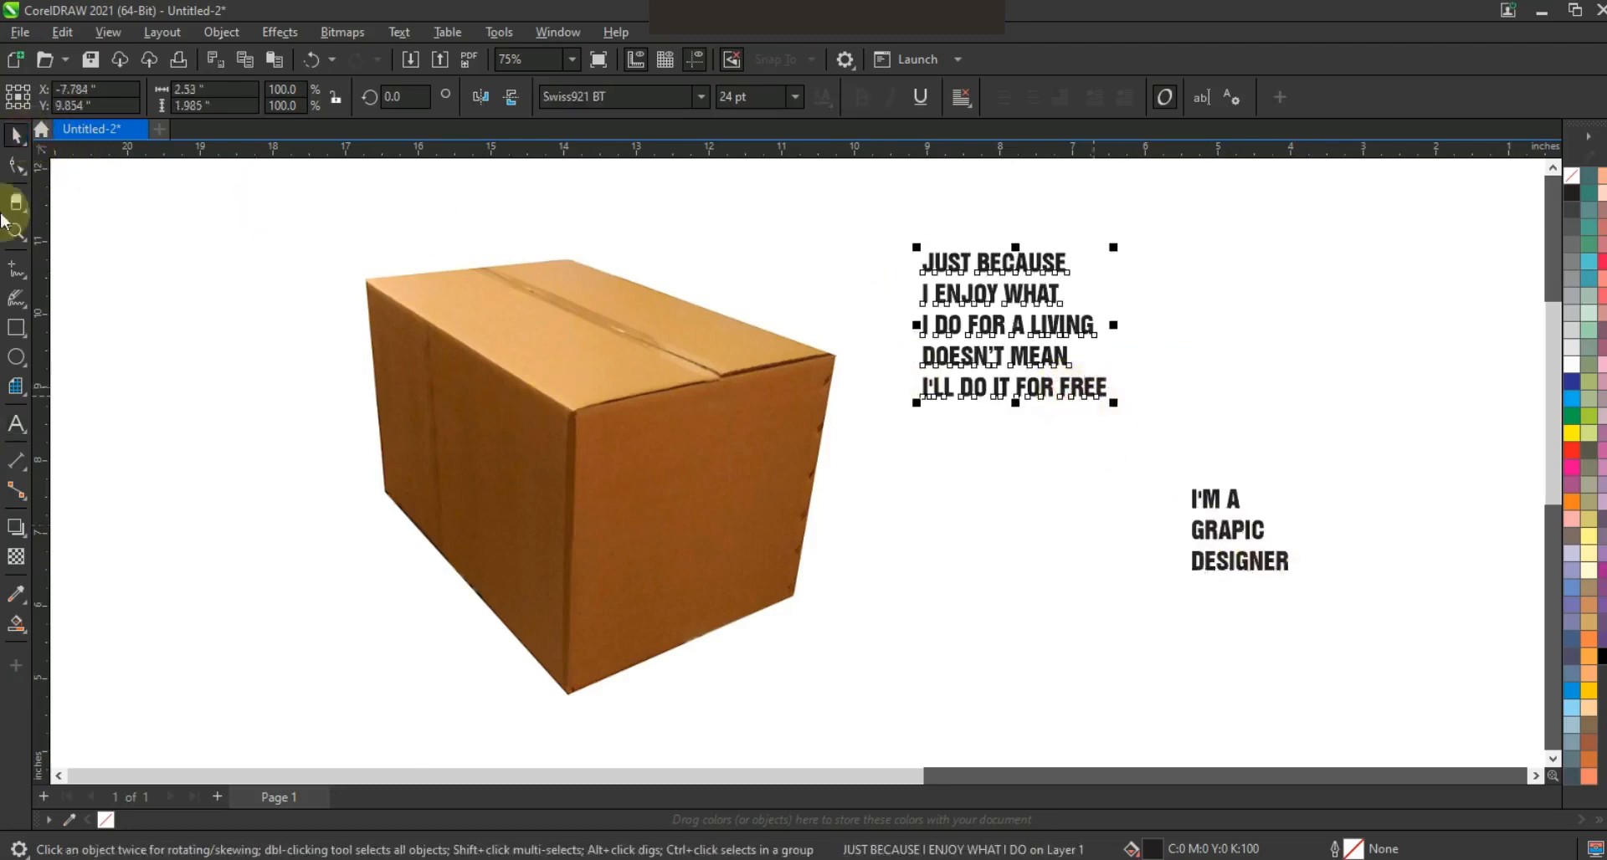
click(12, 171)
drag(914, 403, 911, 359)
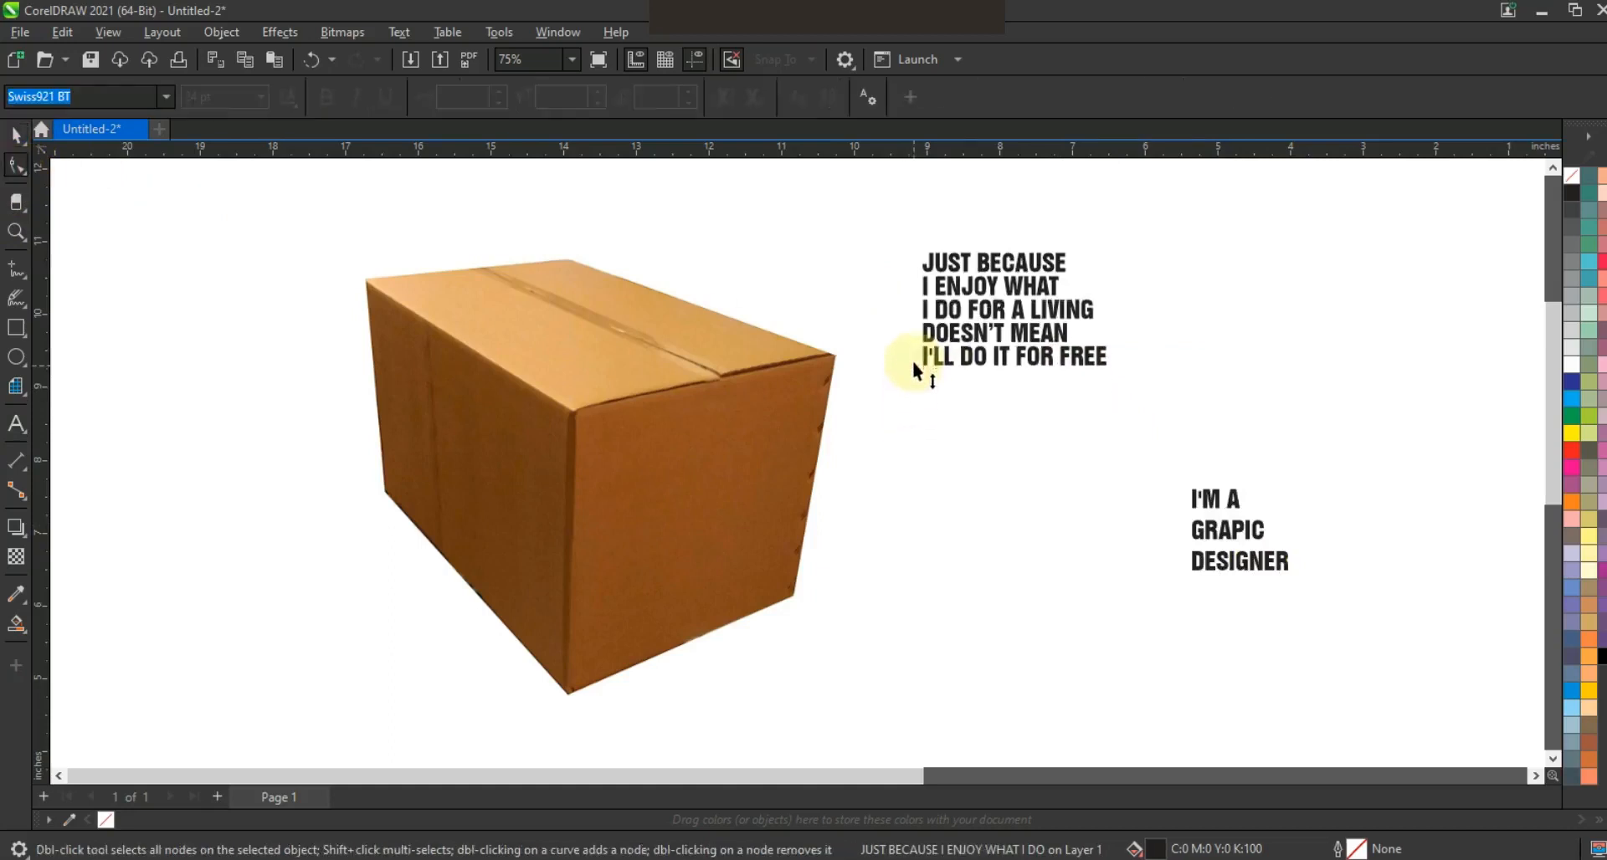
Step: Mirror the box image both horizontally and vertically
click(14, 144)
click(574, 441)
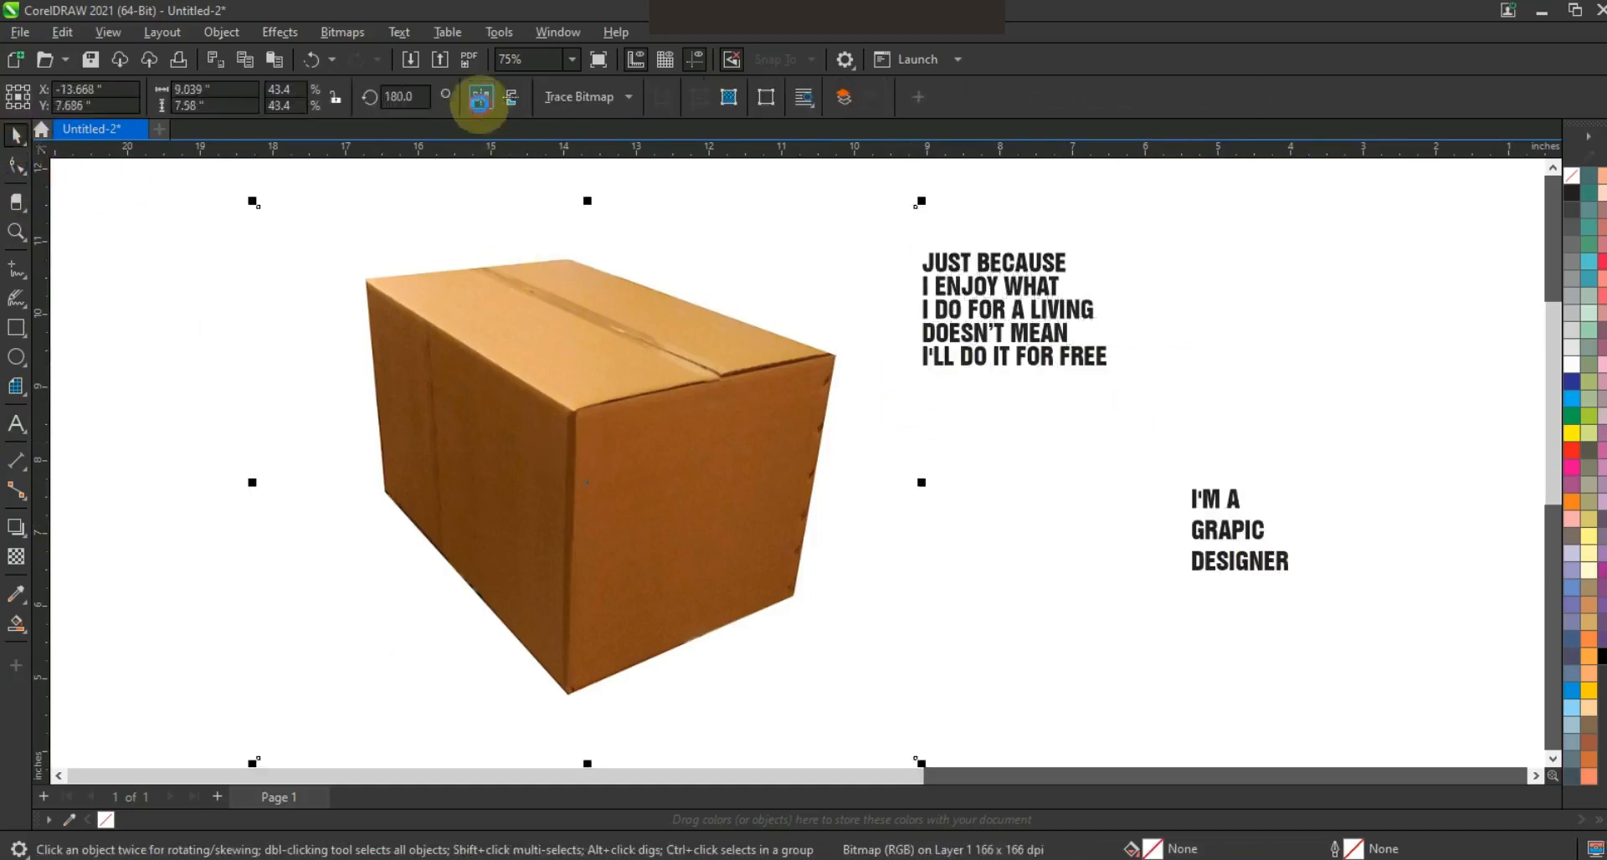
click(479, 96)
click(510, 96)
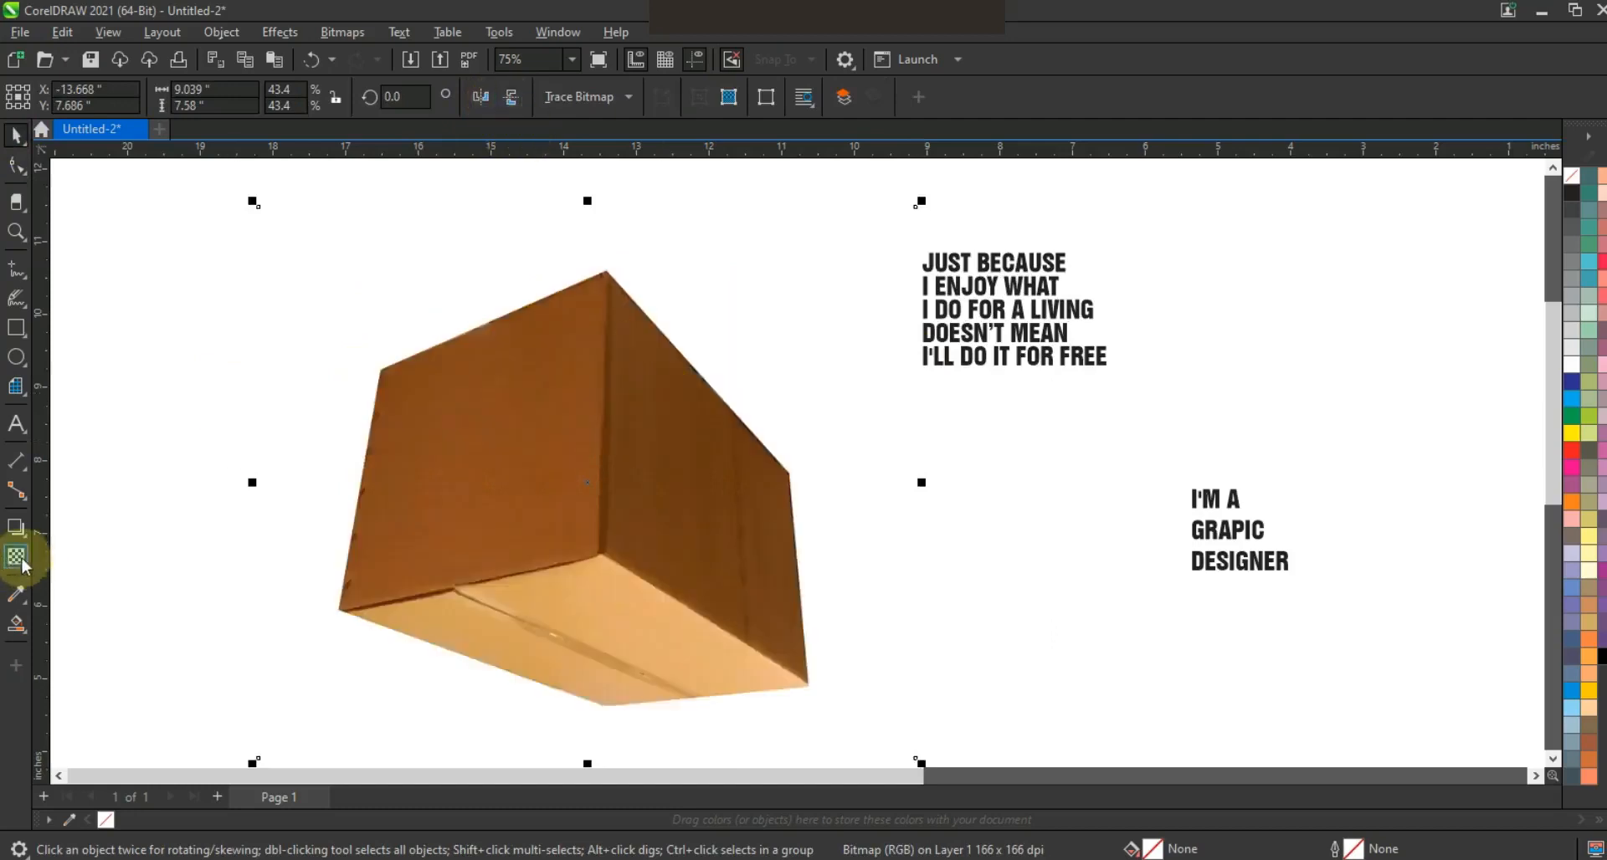
Step: Apply a uniform transparency of 49 to the box image
click(19, 557)
click(566, 186)
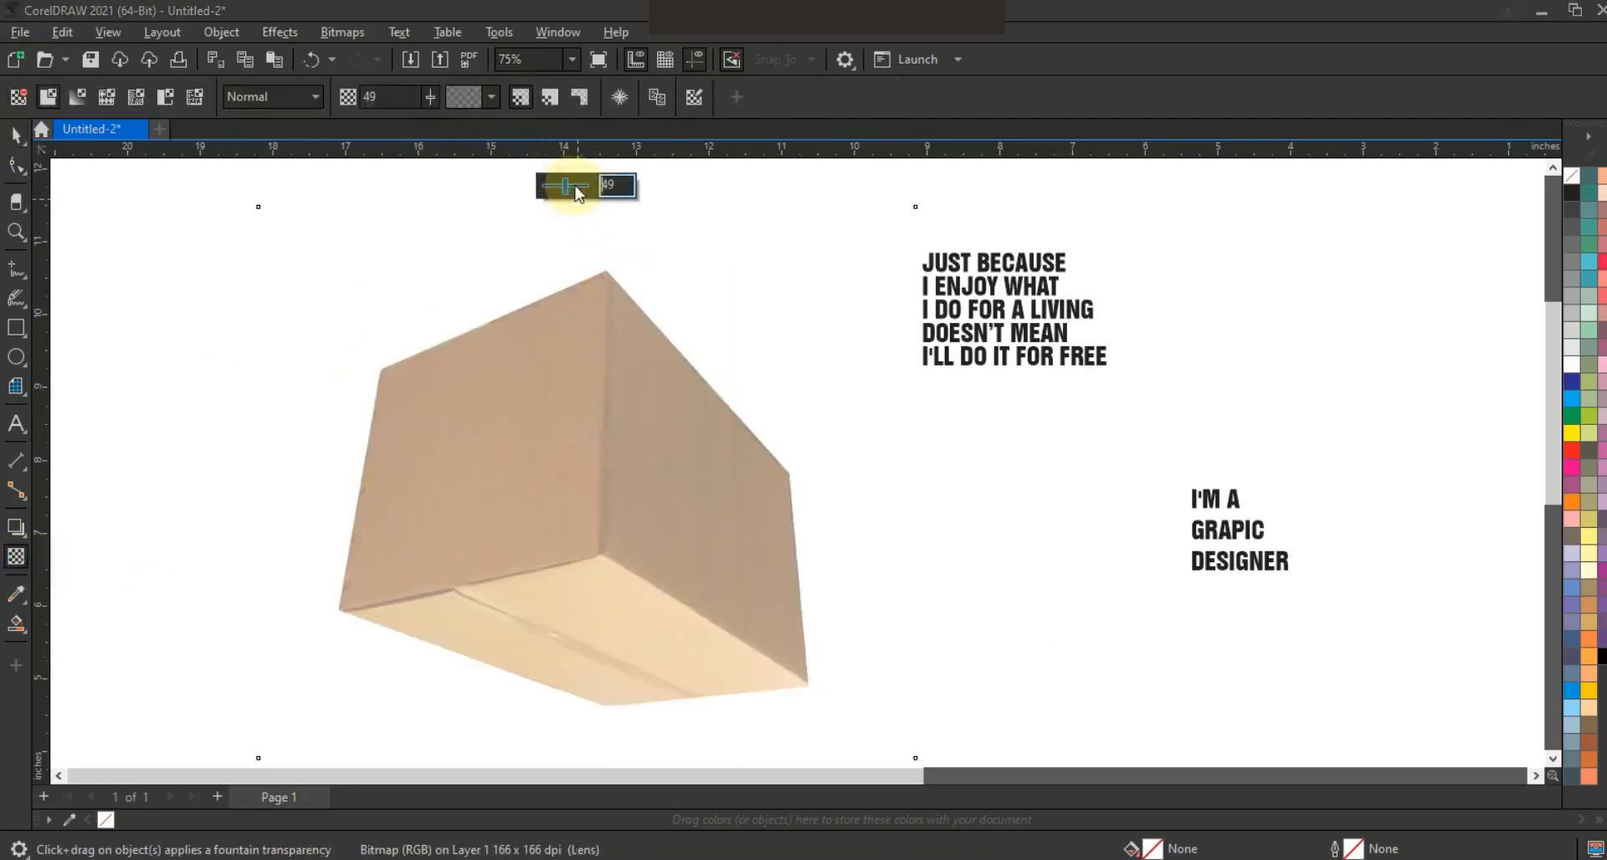
click(15, 135)
click(1213, 275)
Step: Convert the five-line quote to curves
click(1081, 301)
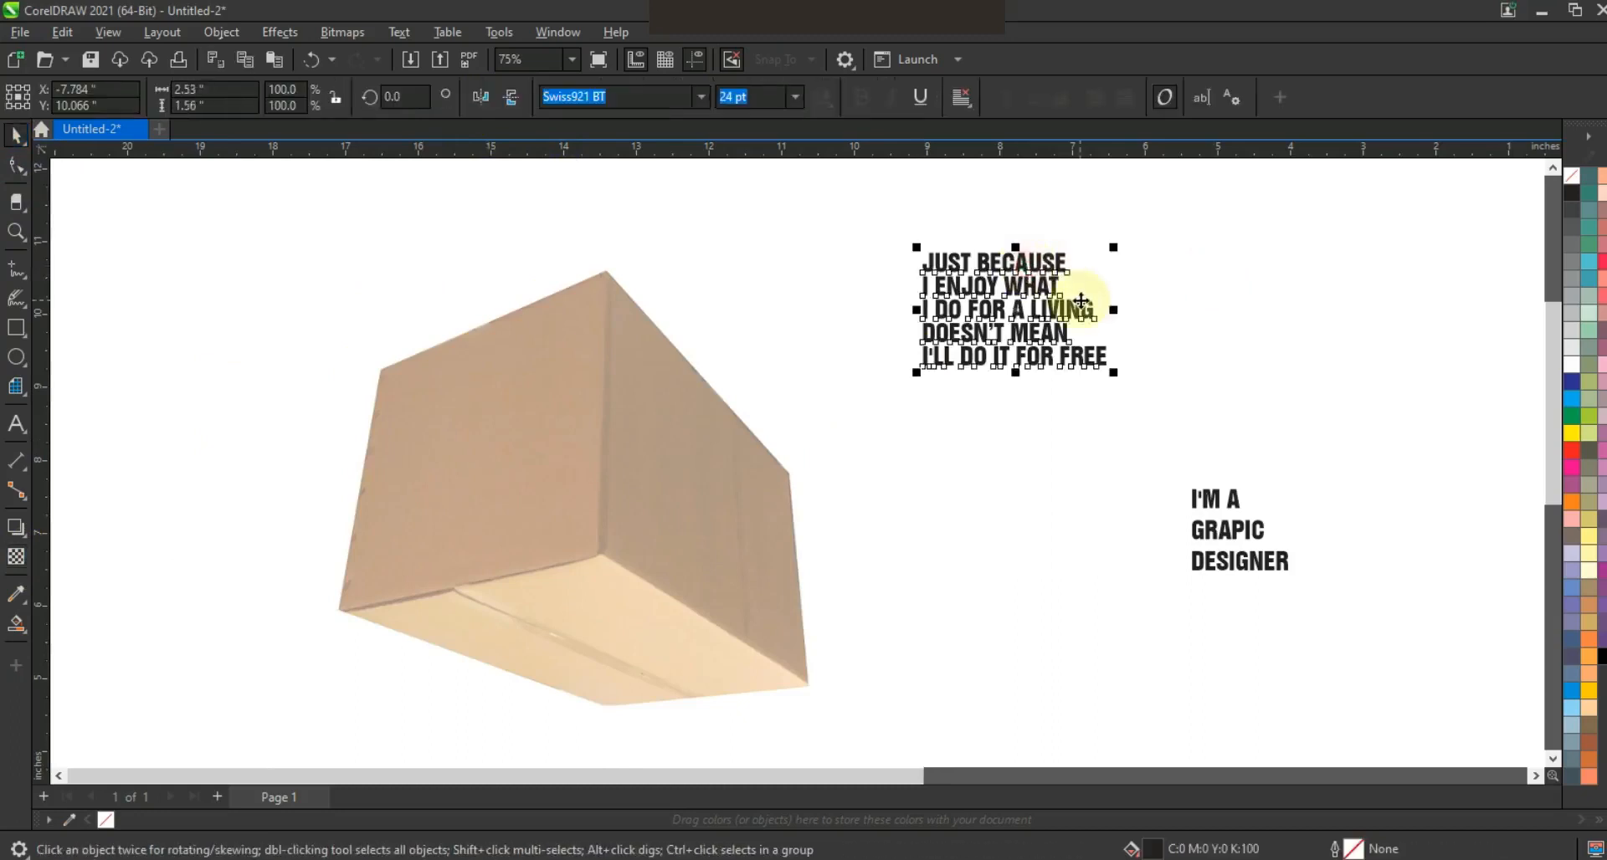
click(179, 35)
mouse_move(221, 33)
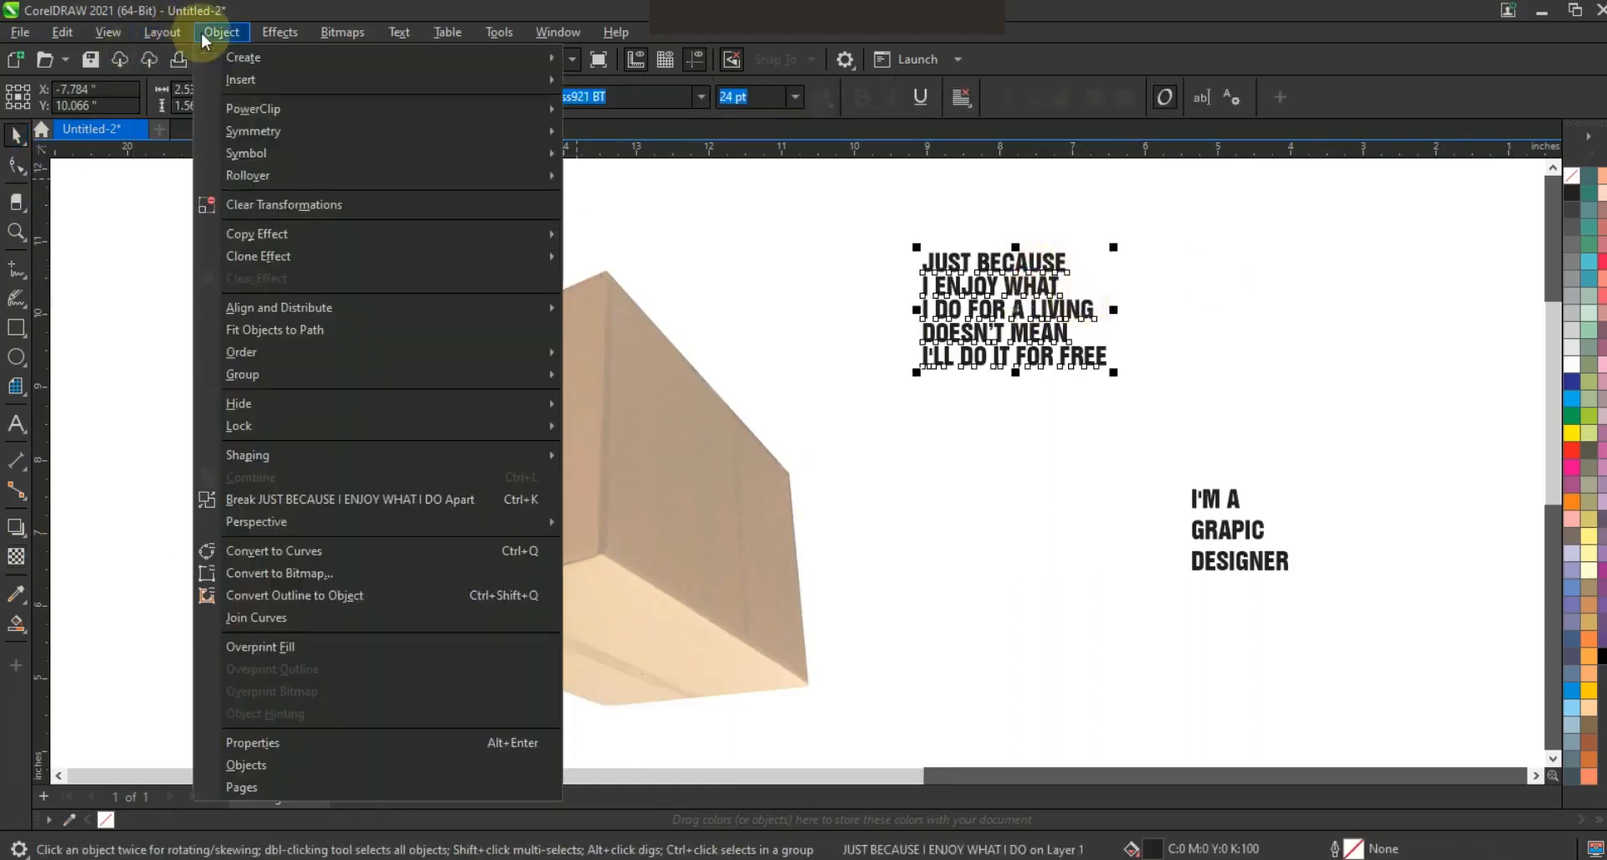
click(270, 559)
Step: Move the quote curves over the box and enlarge them to about 7.23 by 4.56 inches
drag(968, 310, 430, 440)
drag(565, 481, 753, 602)
drag(901, 334, 1063, 234)
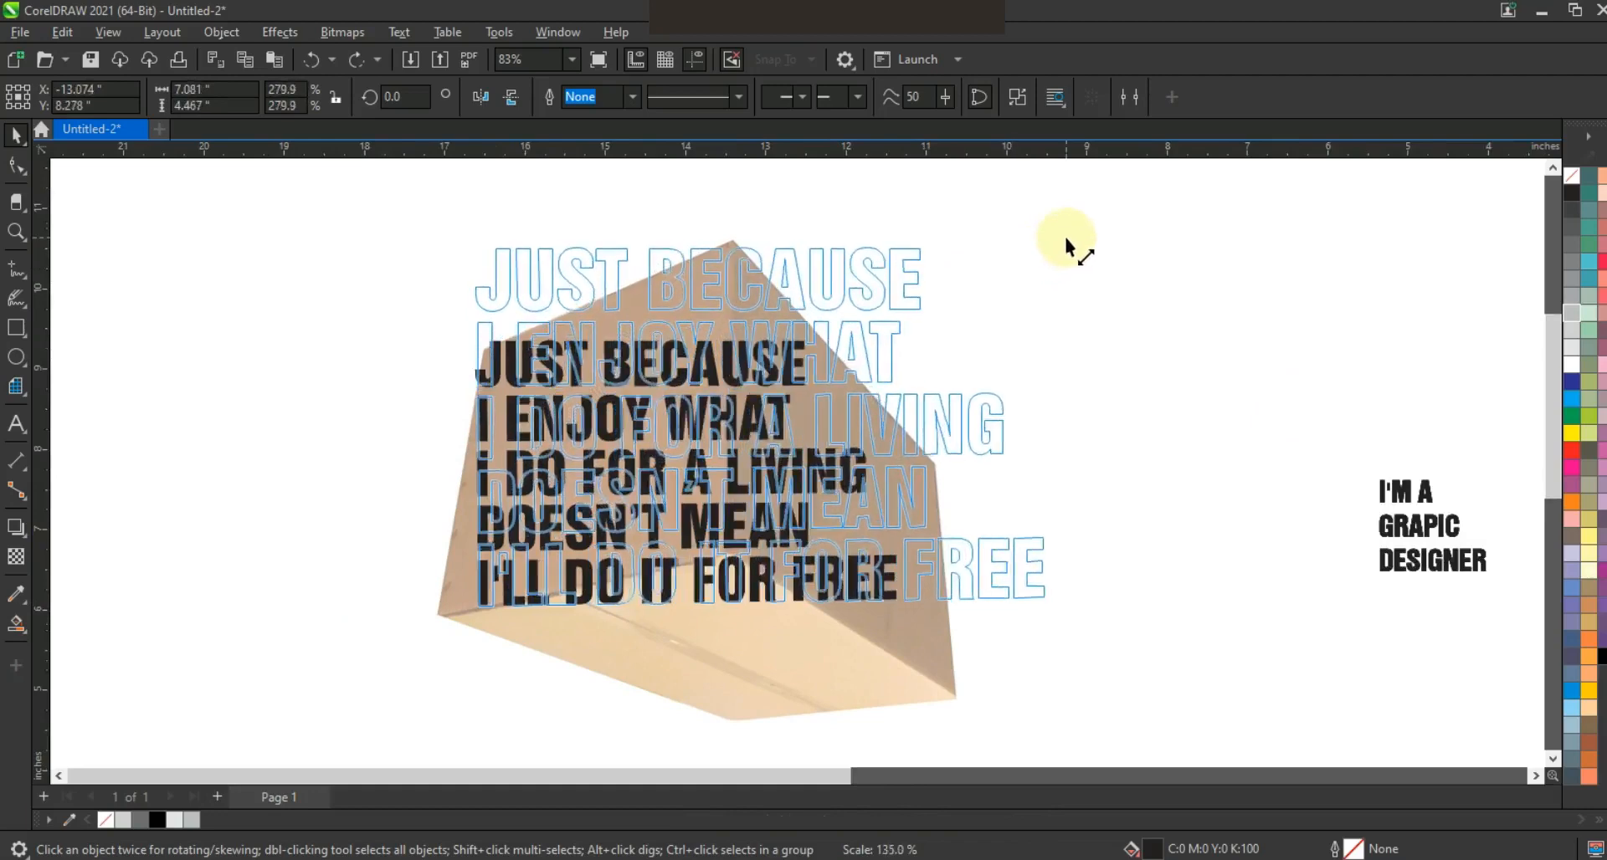
click(1196, 263)
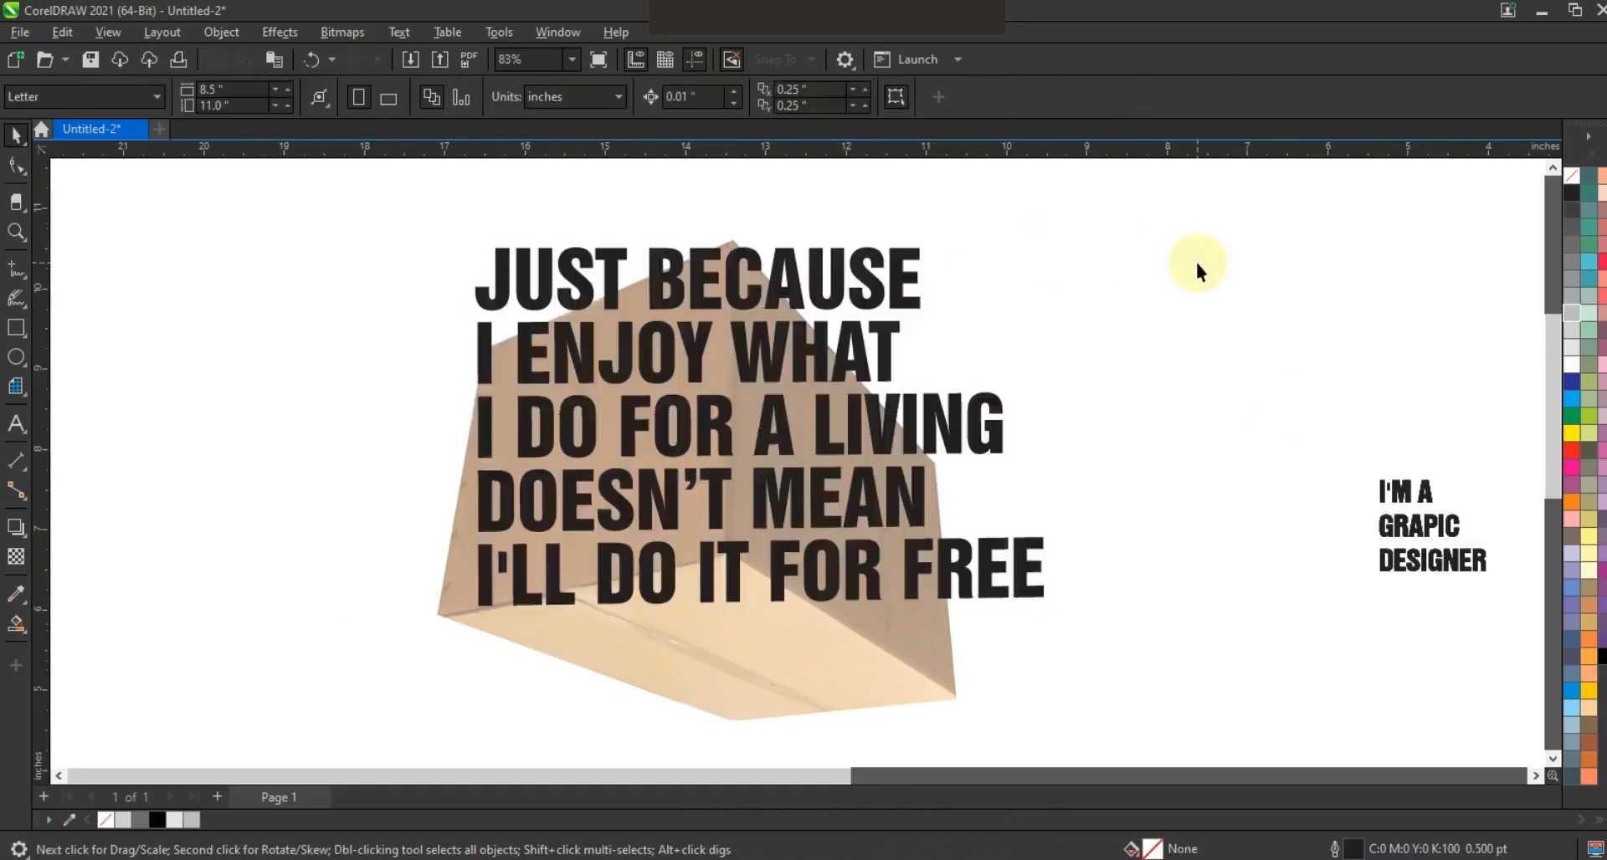
click(924, 251)
drag(1050, 243, 1061, 233)
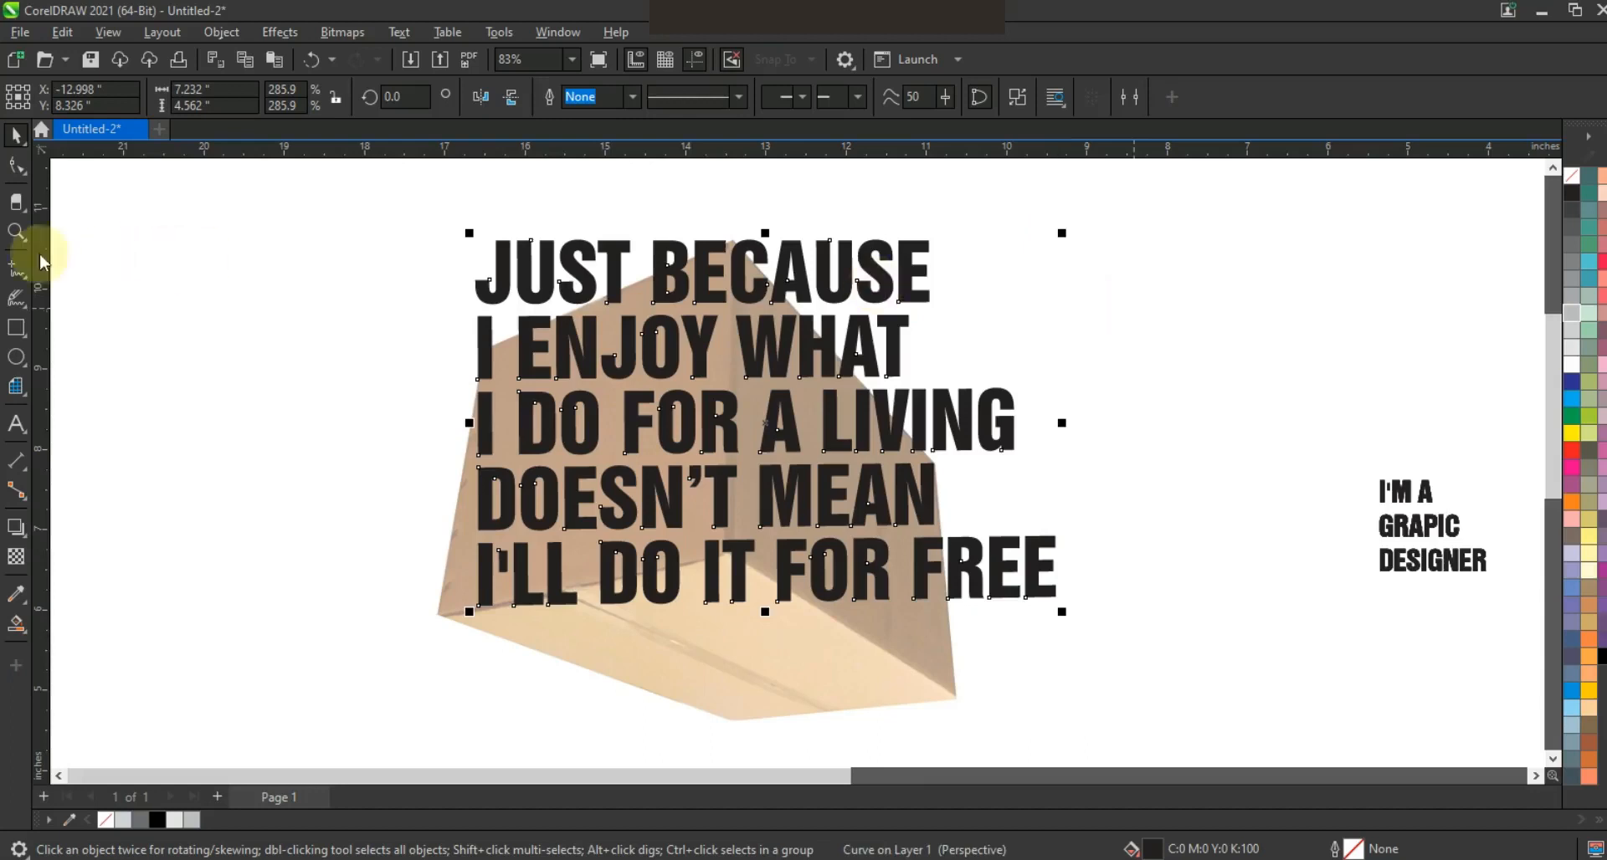
Step: Draw a vertical line about 5.46 inches tall through the quote along the box's front corner edge
click(17, 266)
drag(733, 235, 732, 626)
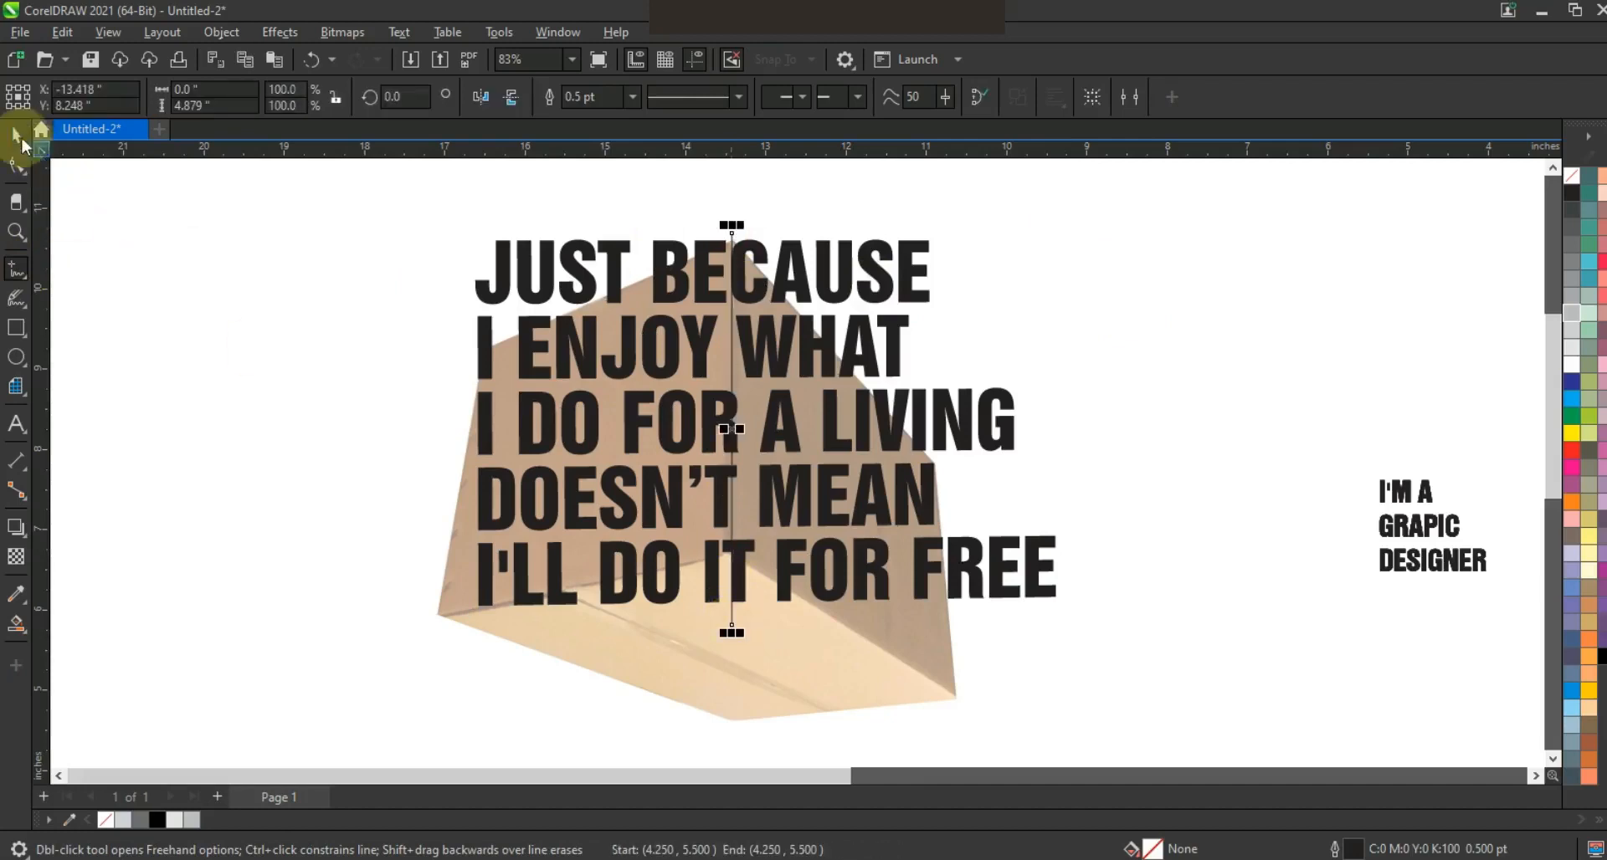
key(space)
drag(742, 205, 754, 255)
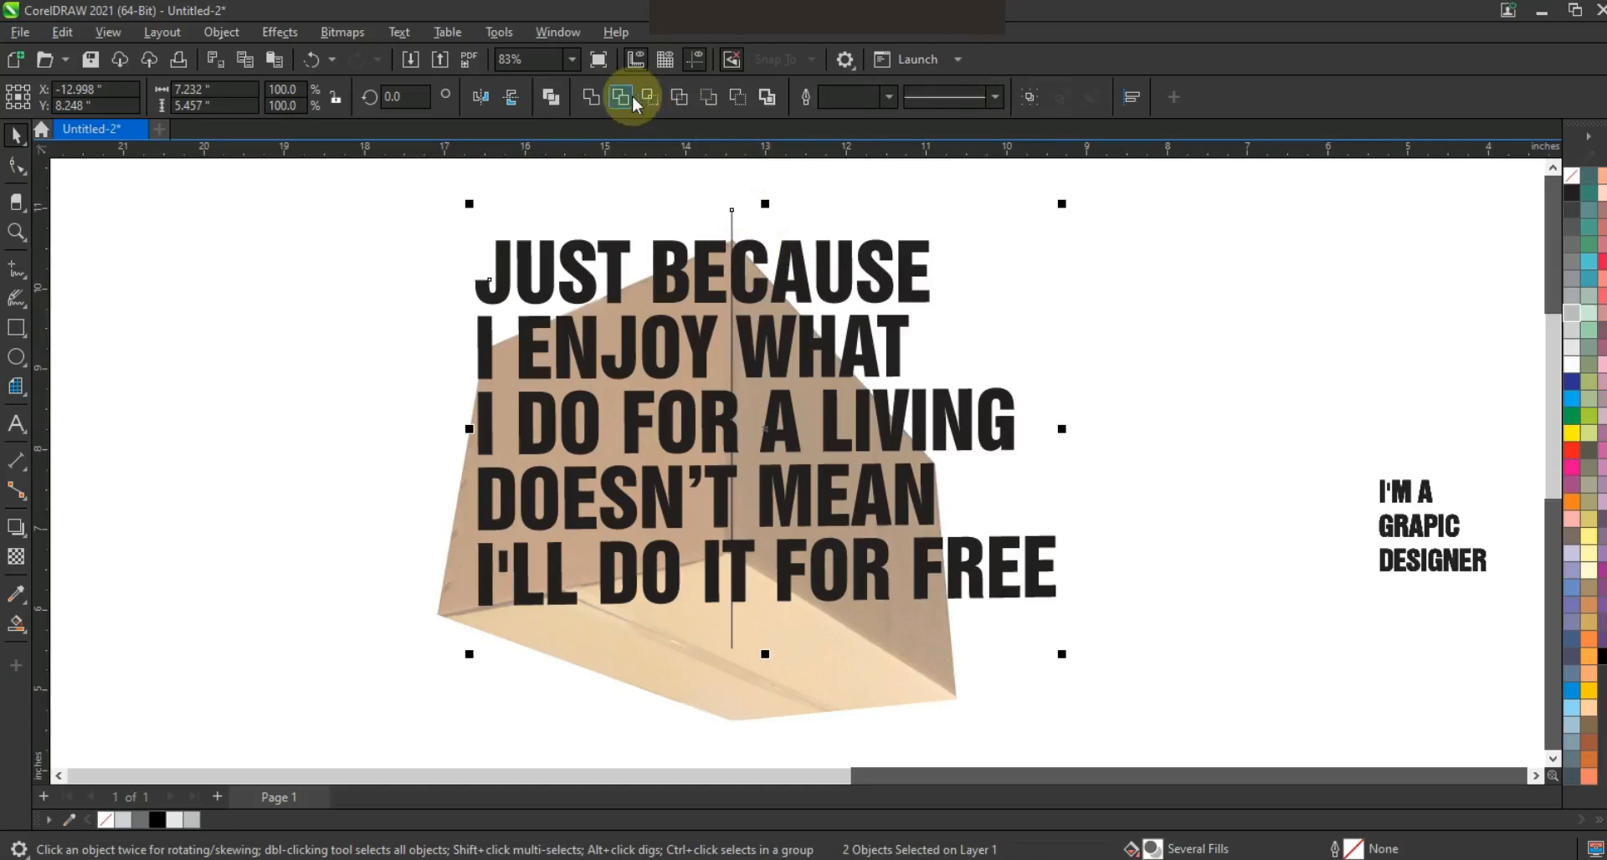
Step: Trim the quote curves with the vertical line and delete the line
click(632, 99)
click(732, 210)
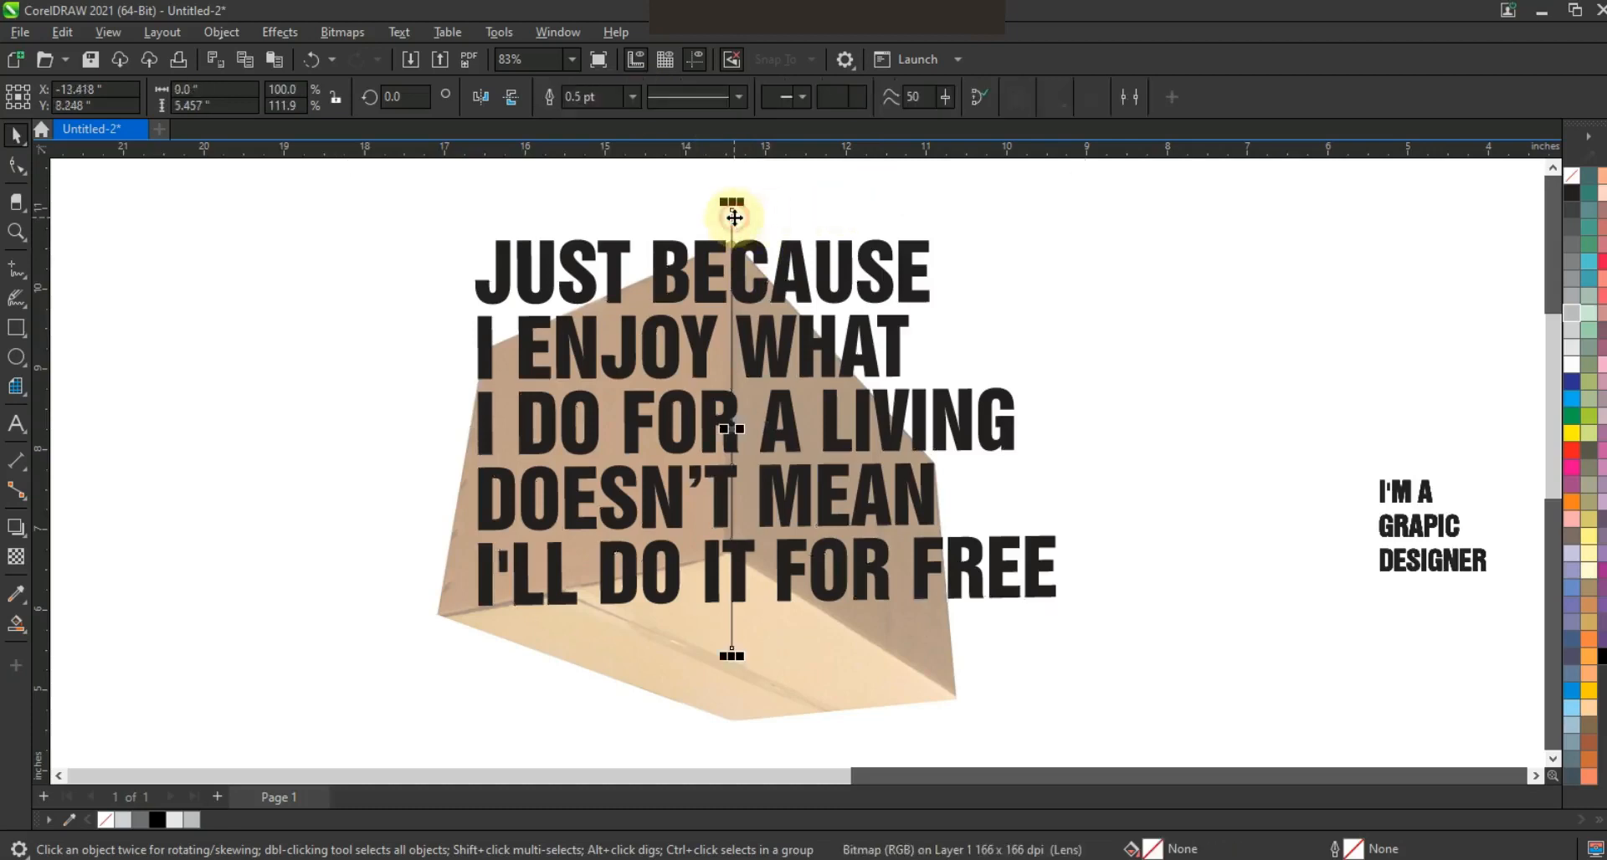
key(Delete)
Step: Break the trimmed quote apart and combine all letter pieces right of the box's corner edge into one curve
click(818, 274)
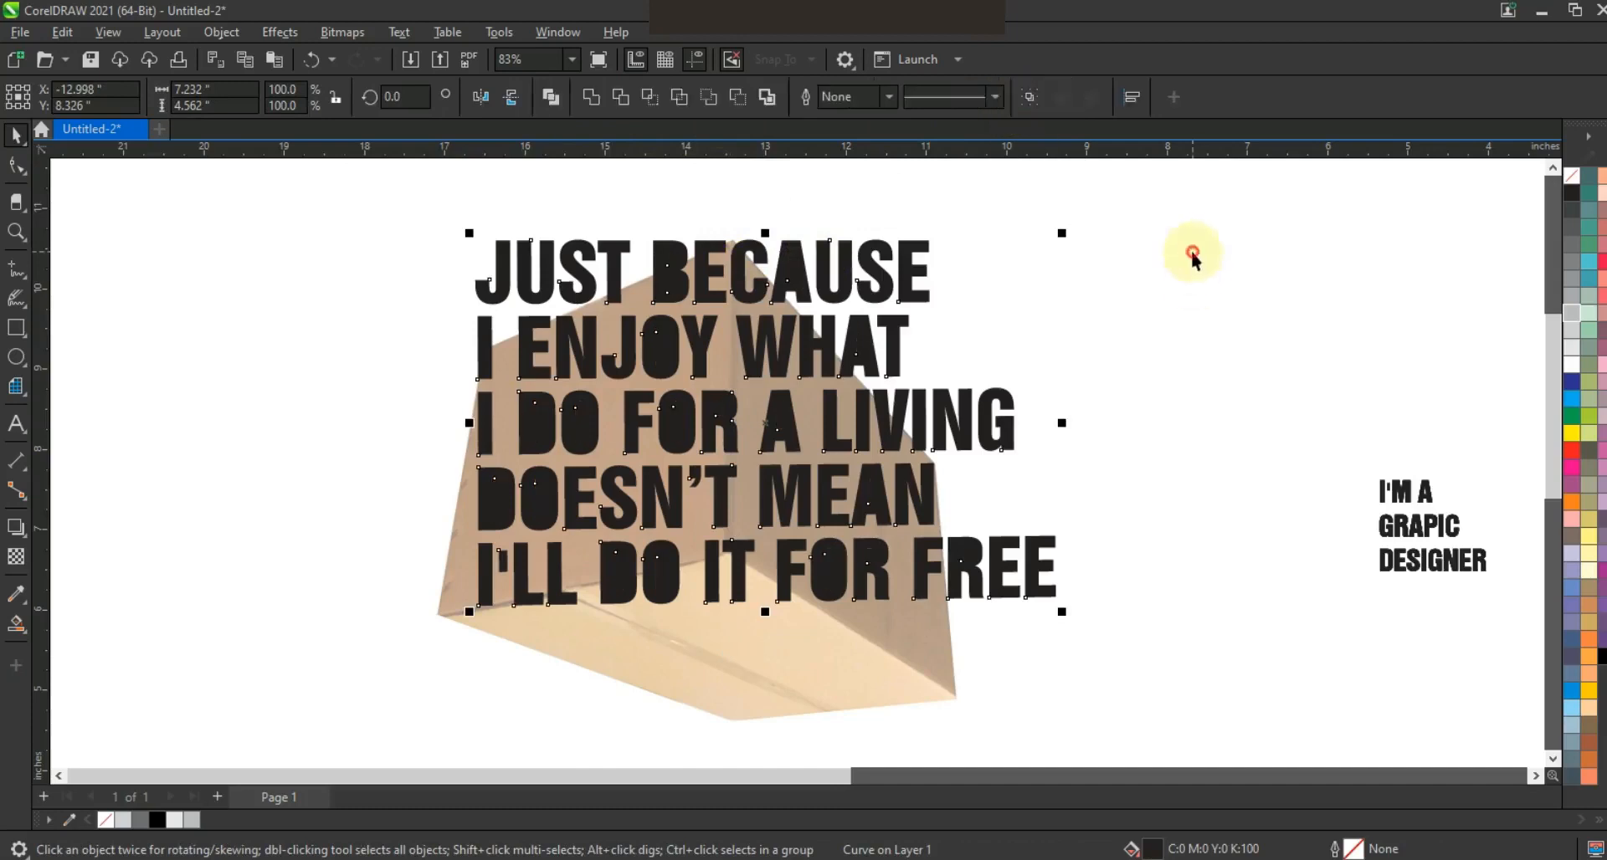
drag(1188, 266, 1205, 215)
drag(742, 656, 734, 656)
key(Delete)
key(ctrl+z)
shift+click(765, 295)
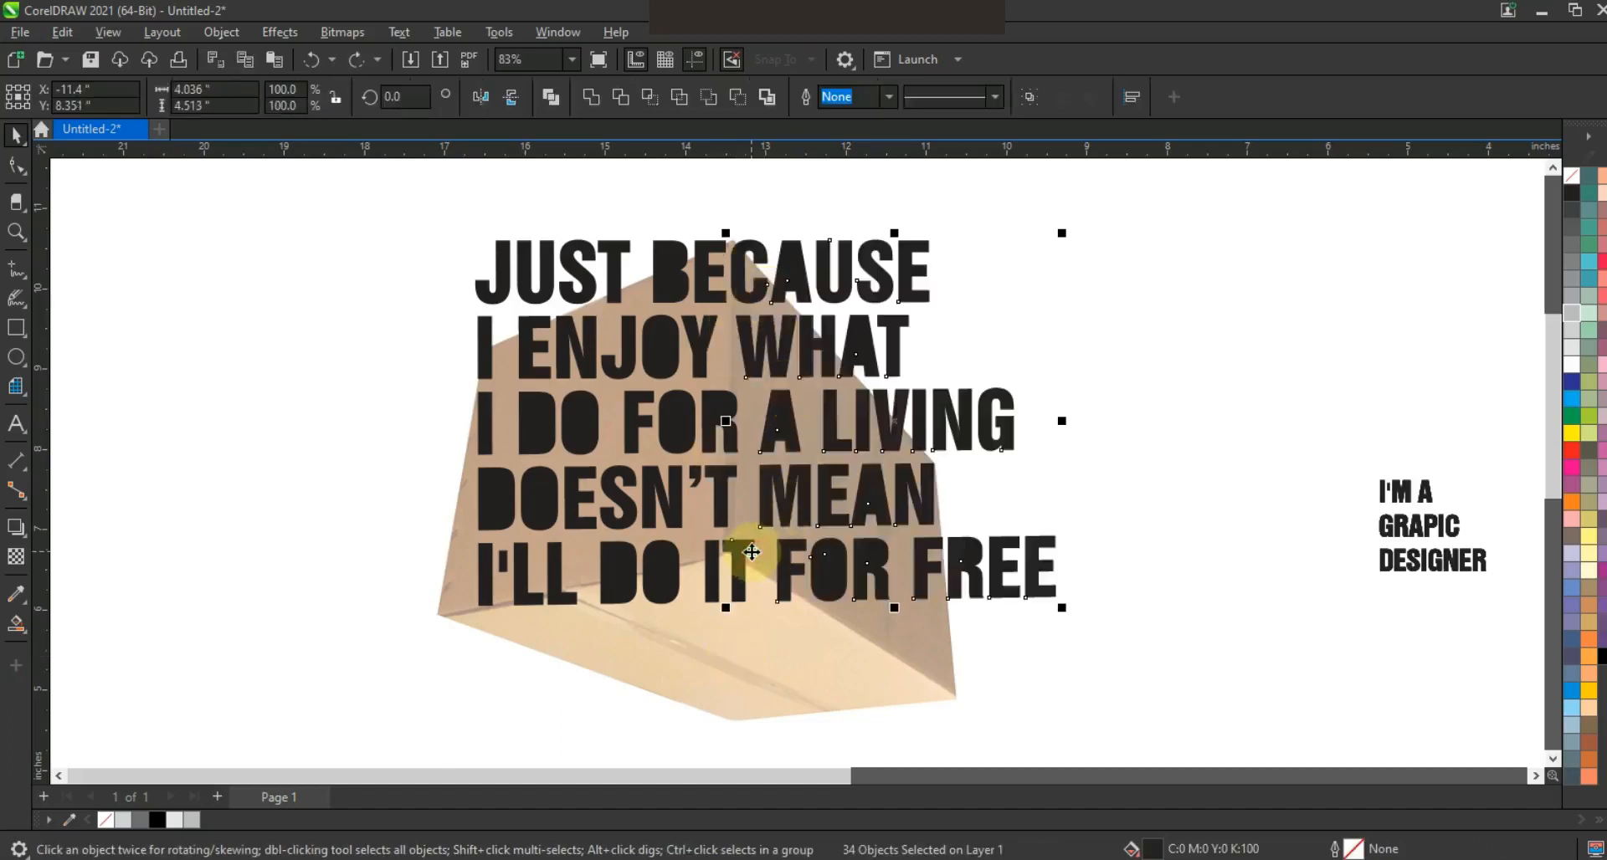
key(Delete)
key(ctrl+z)
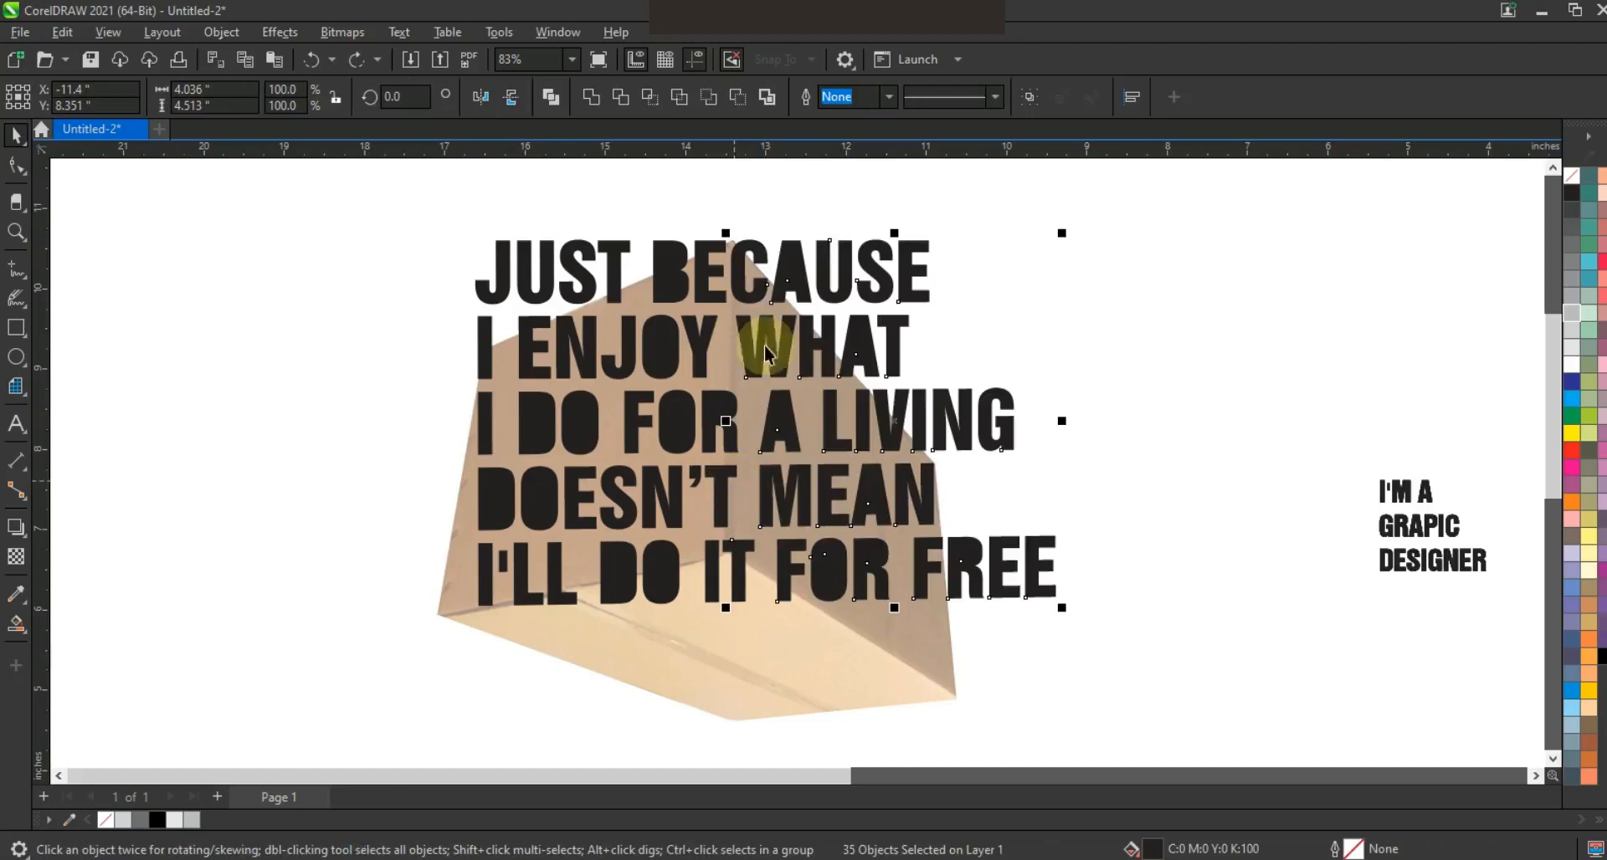
click(550, 96)
Step: Combine all letter pieces left of the box's corner edge into one curve
click(316, 193)
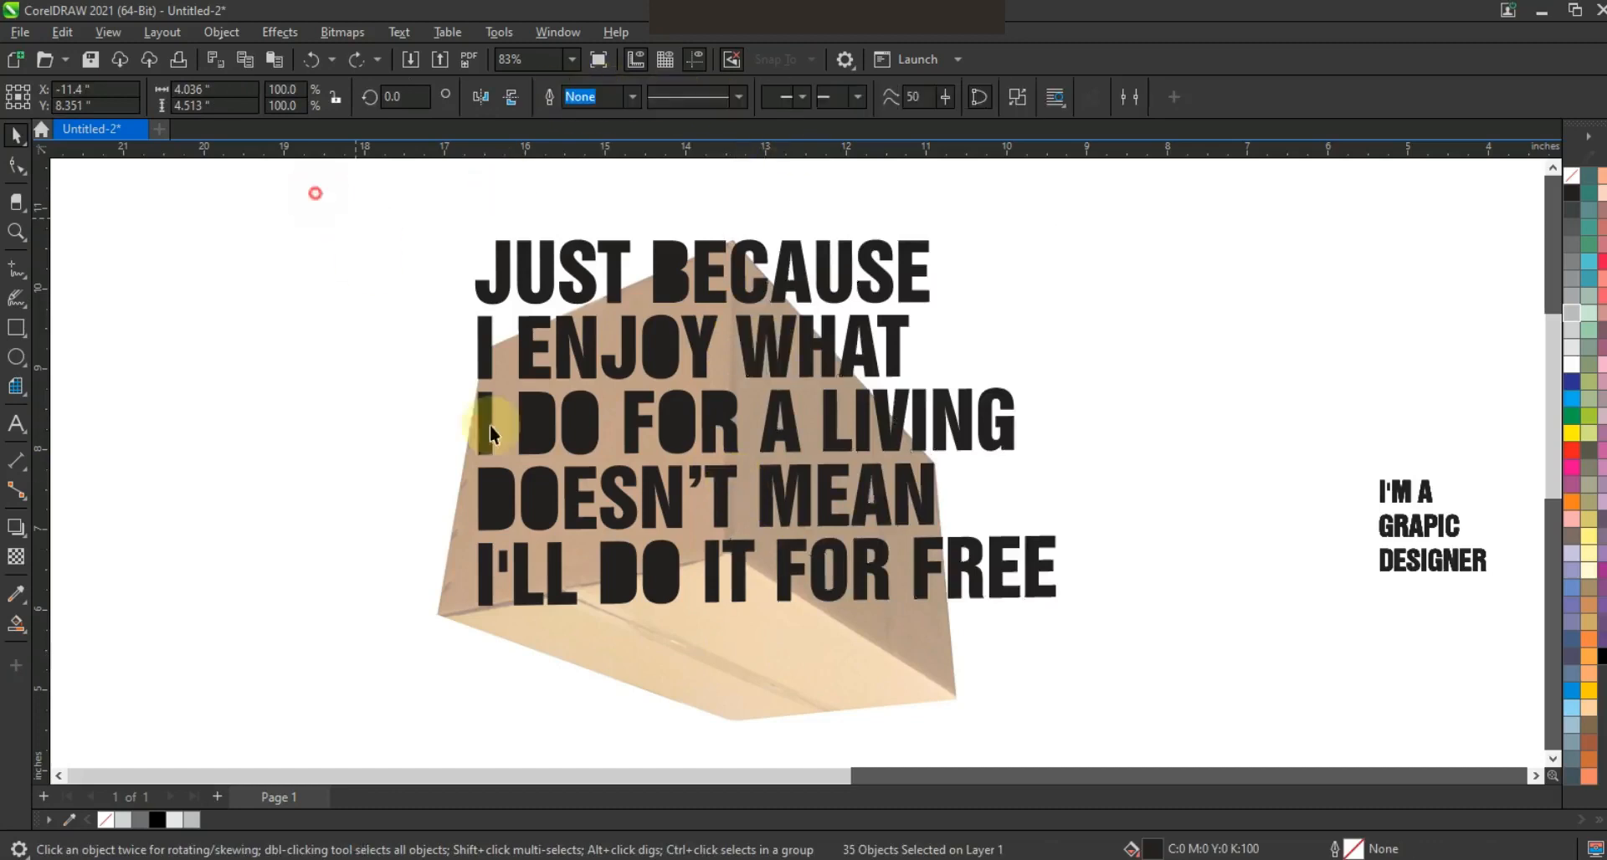
drag(763, 649, 762, 646)
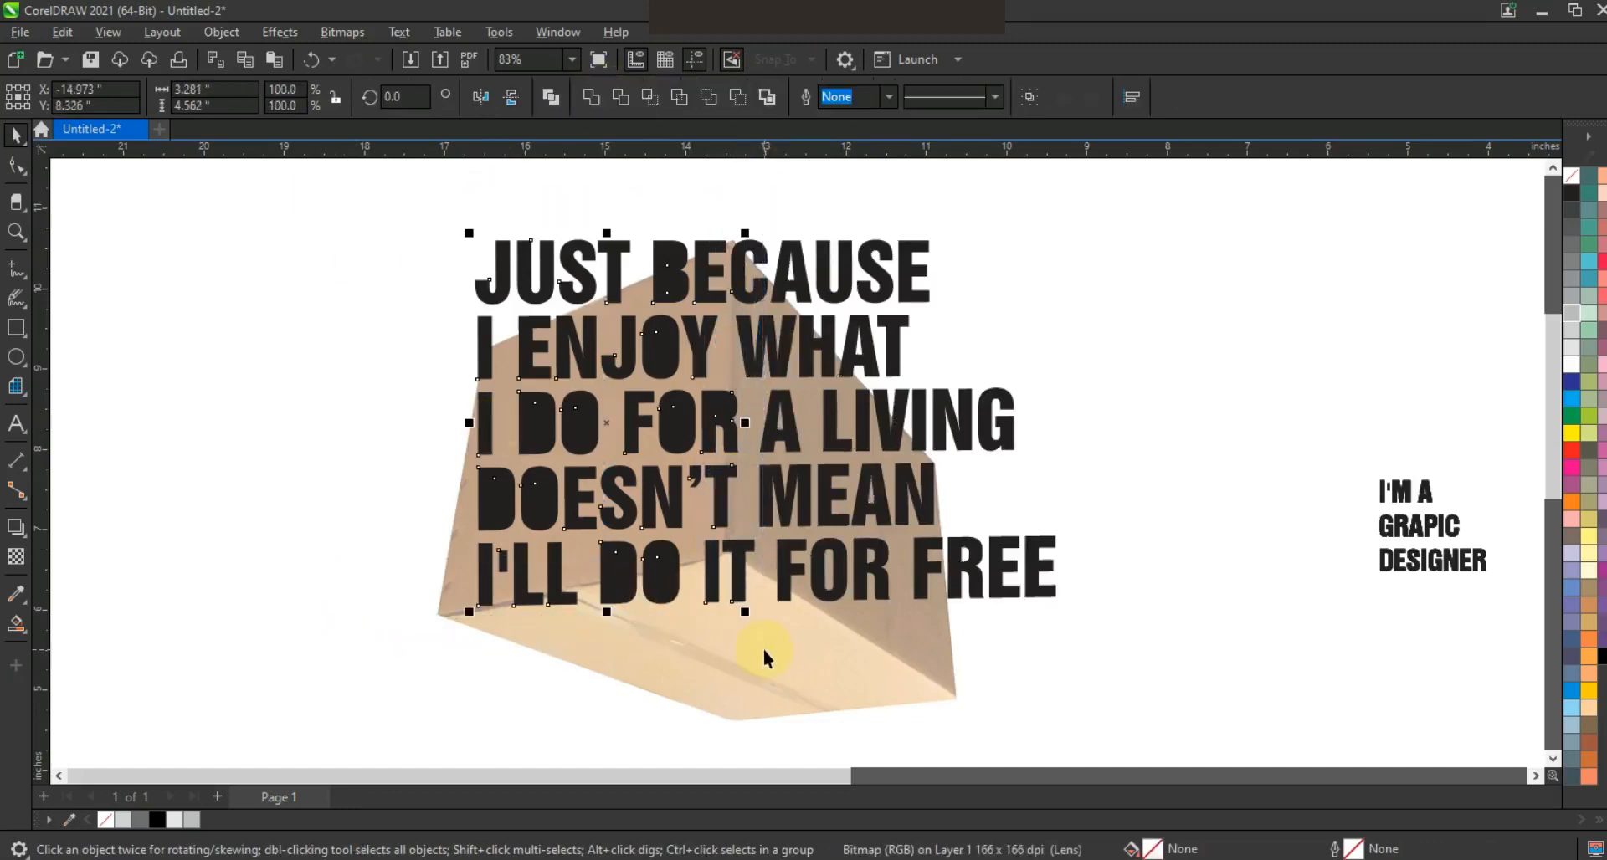
click(548, 96)
click(286, 365)
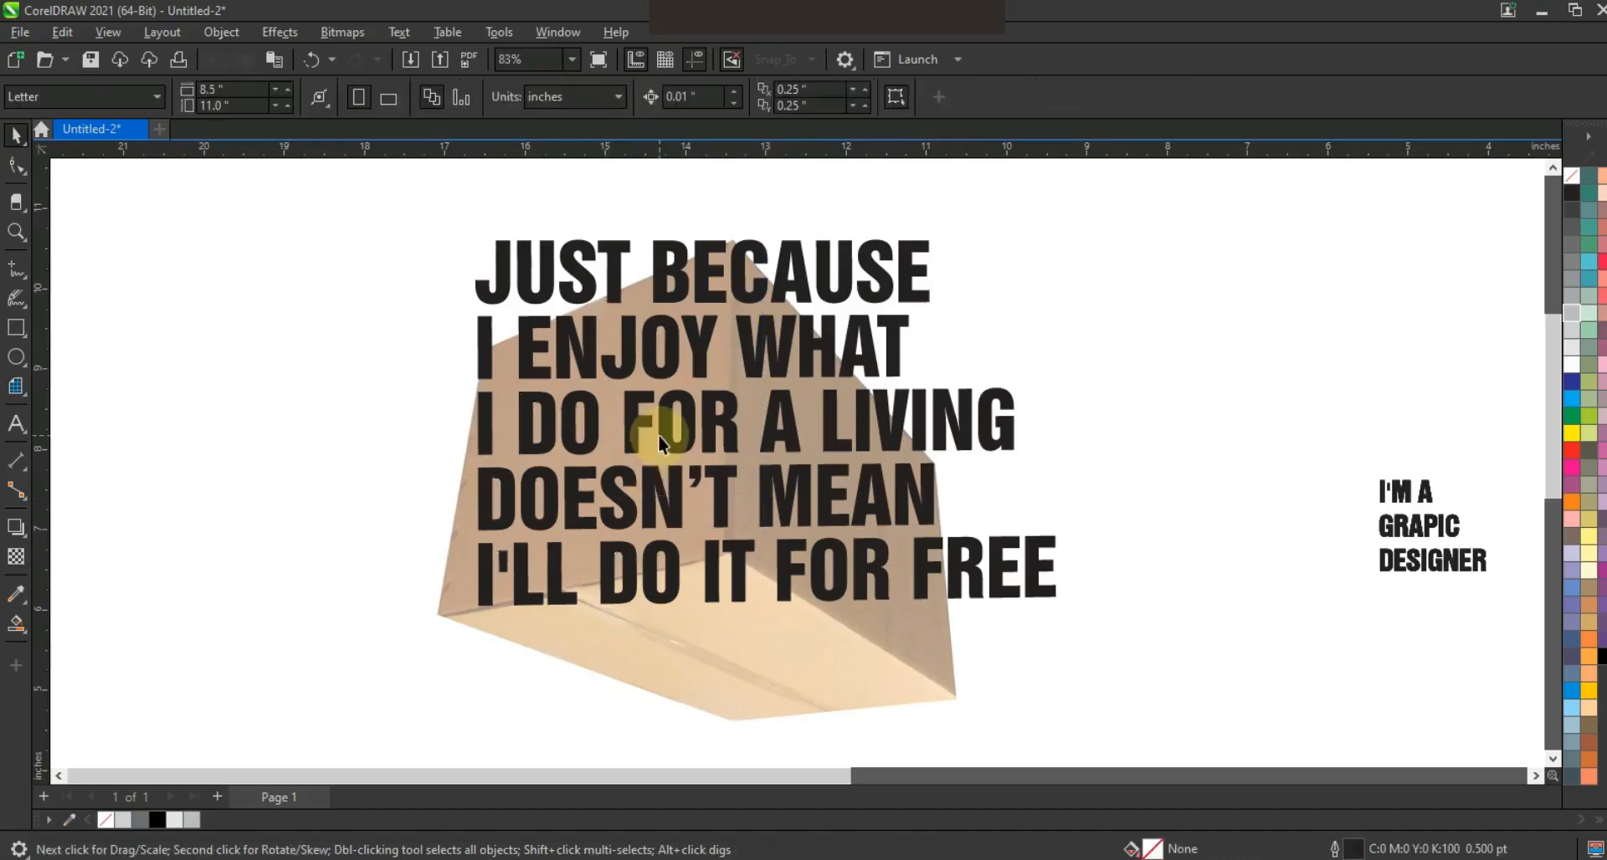
Step: Add perspective to the left half of the quote and fit its corners to the box's left face
click(659, 435)
click(283, 32)
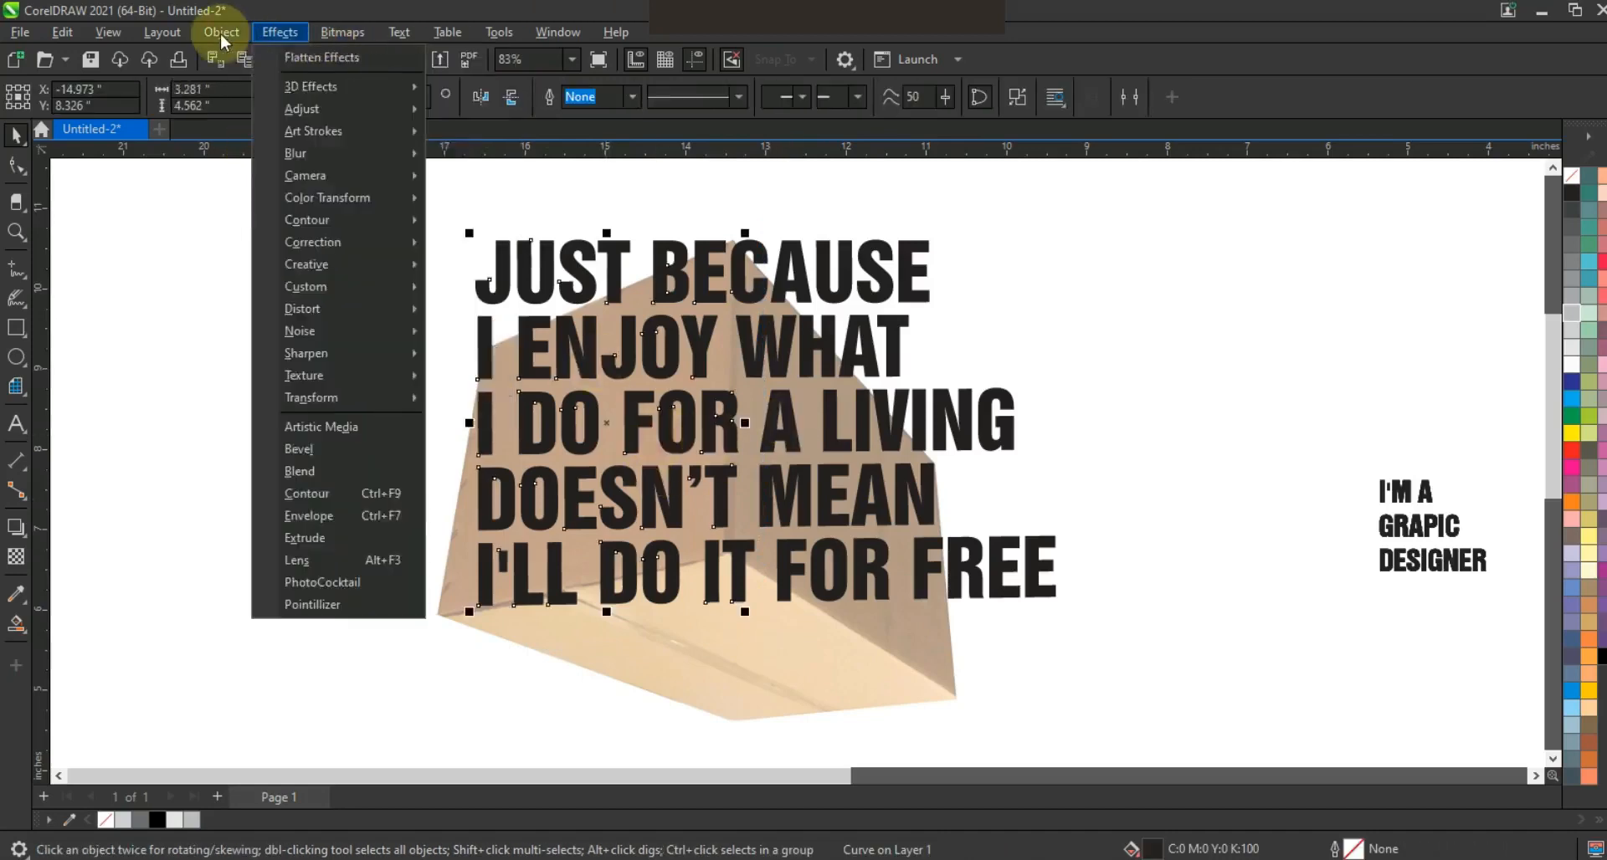
mouse_move(223, 37)
mouse_move(349, 522)
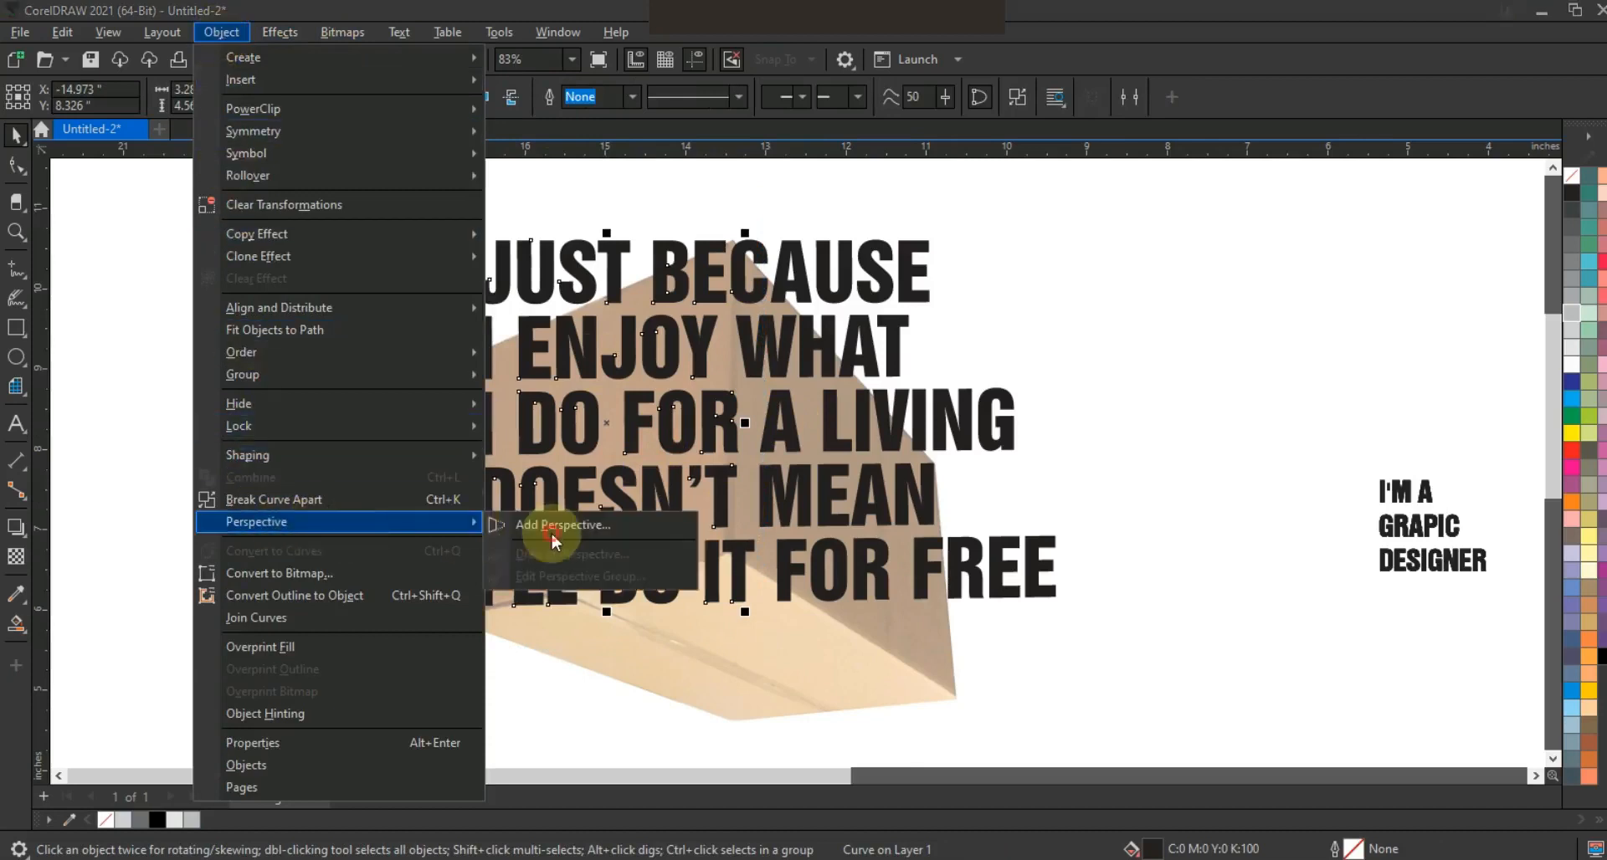
click(538, 525)
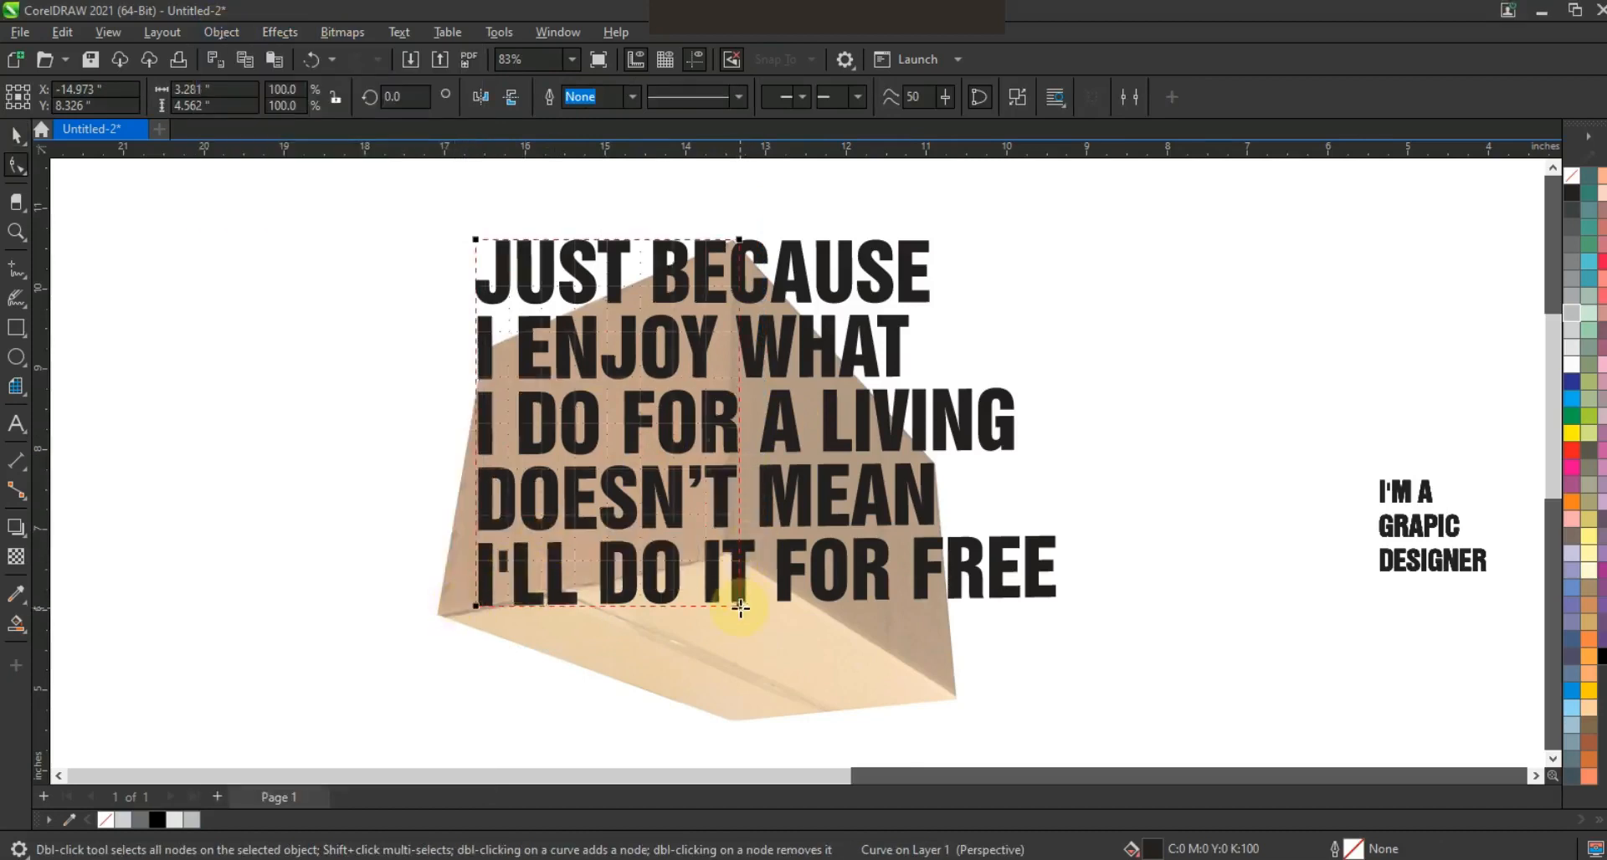
drag(730, 563, 729, 555)
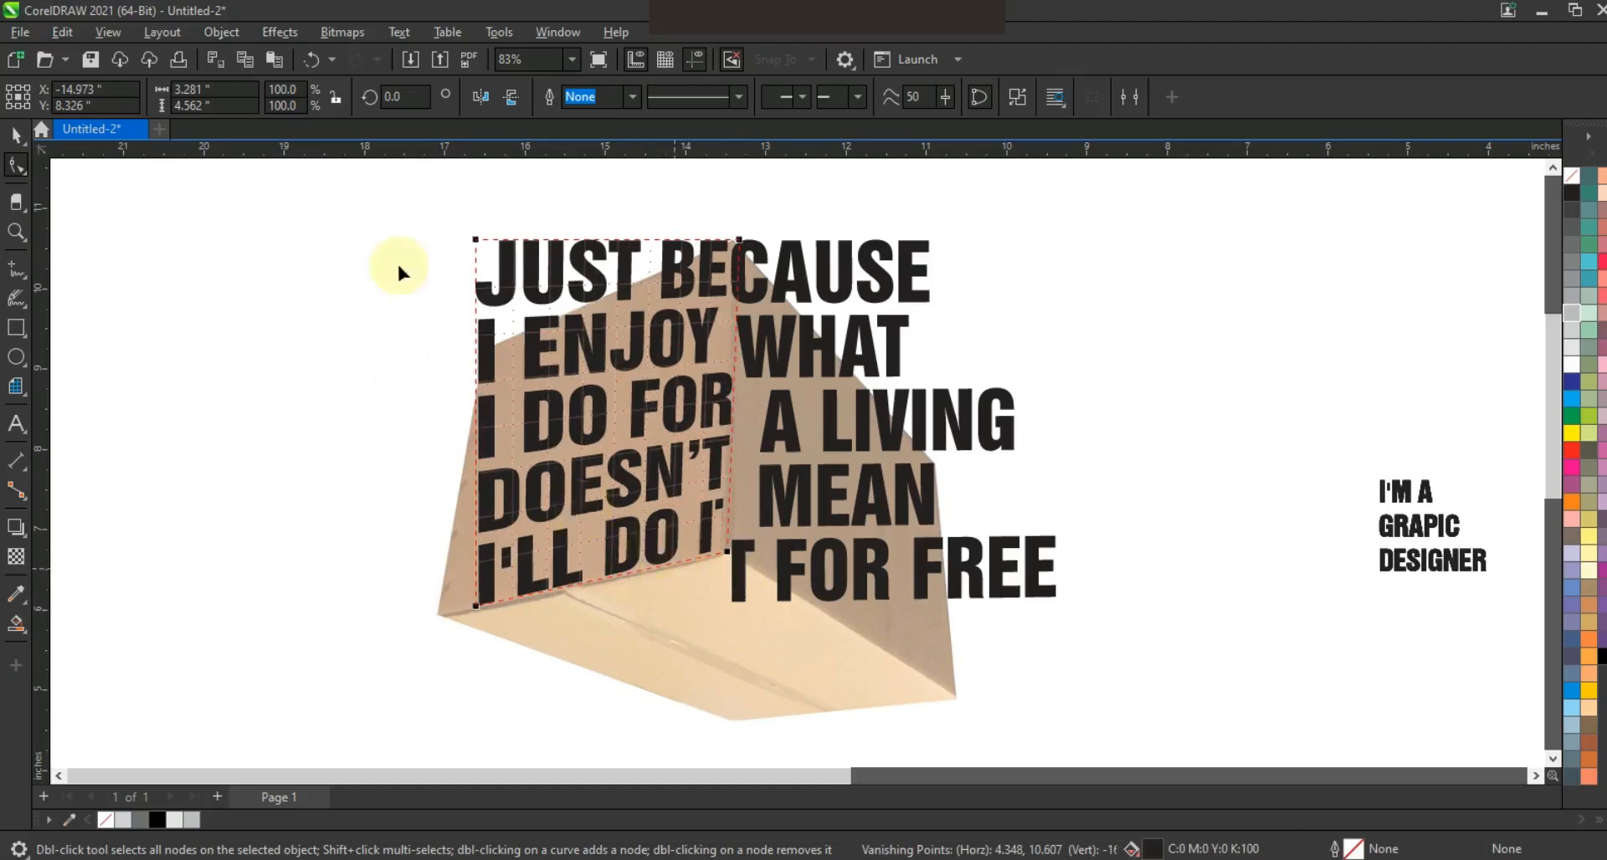
drag(475, 241, 487, 345)
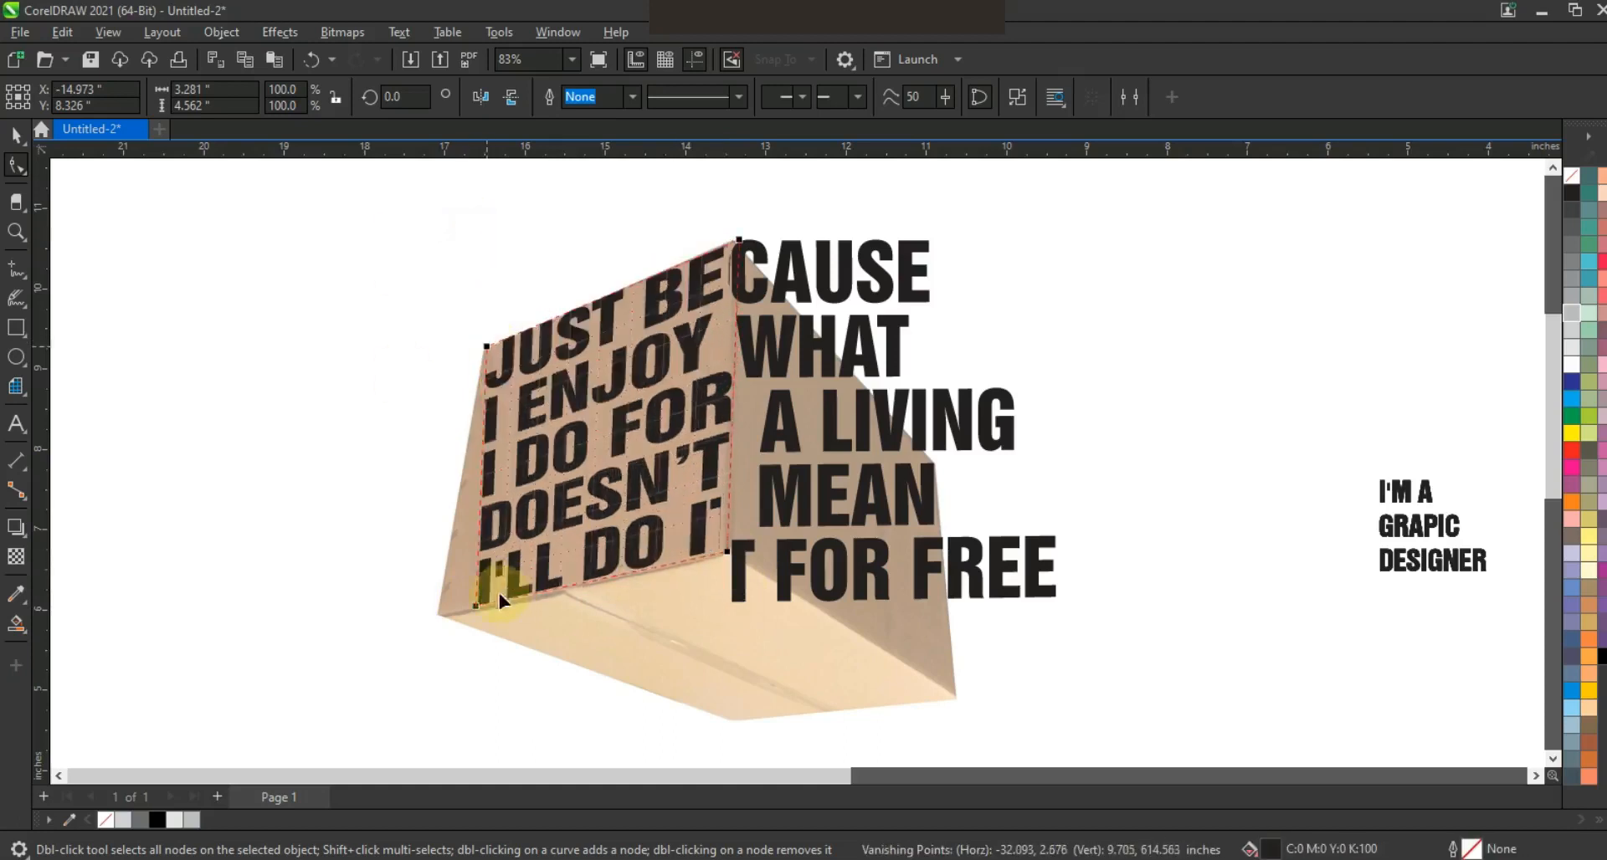
drag(481, 606, 441, 617)
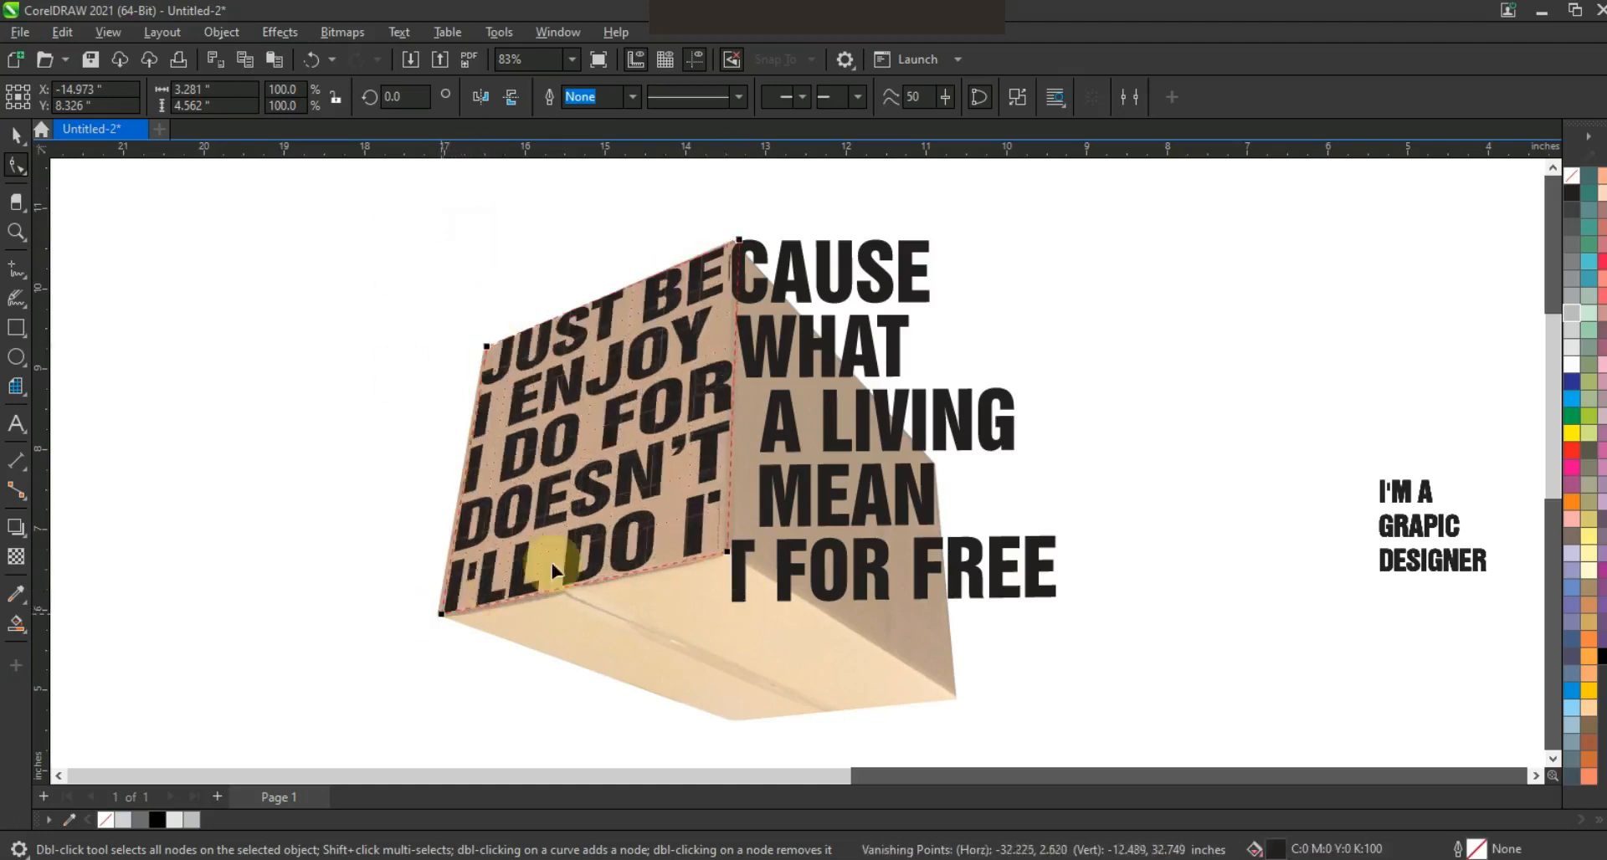
Step: Add perspective to the right half of the quote and fit its corners to the box's right face
click(836, 513)
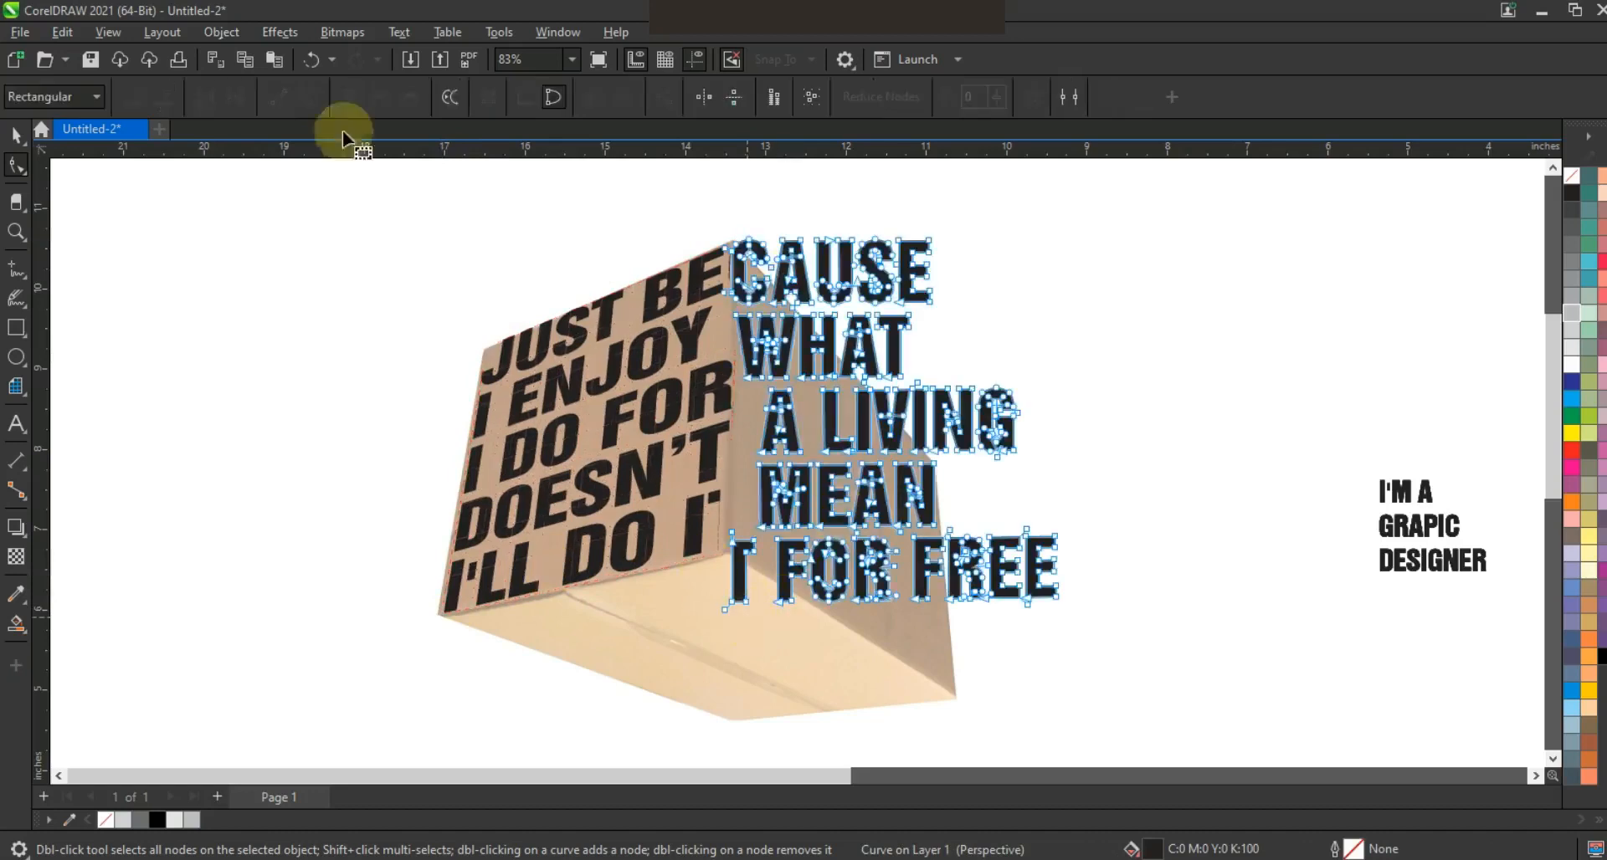
click(221, 32)
mouse_move(477, 522)
click(543, 522)
drag(729, 577, 723, 553)
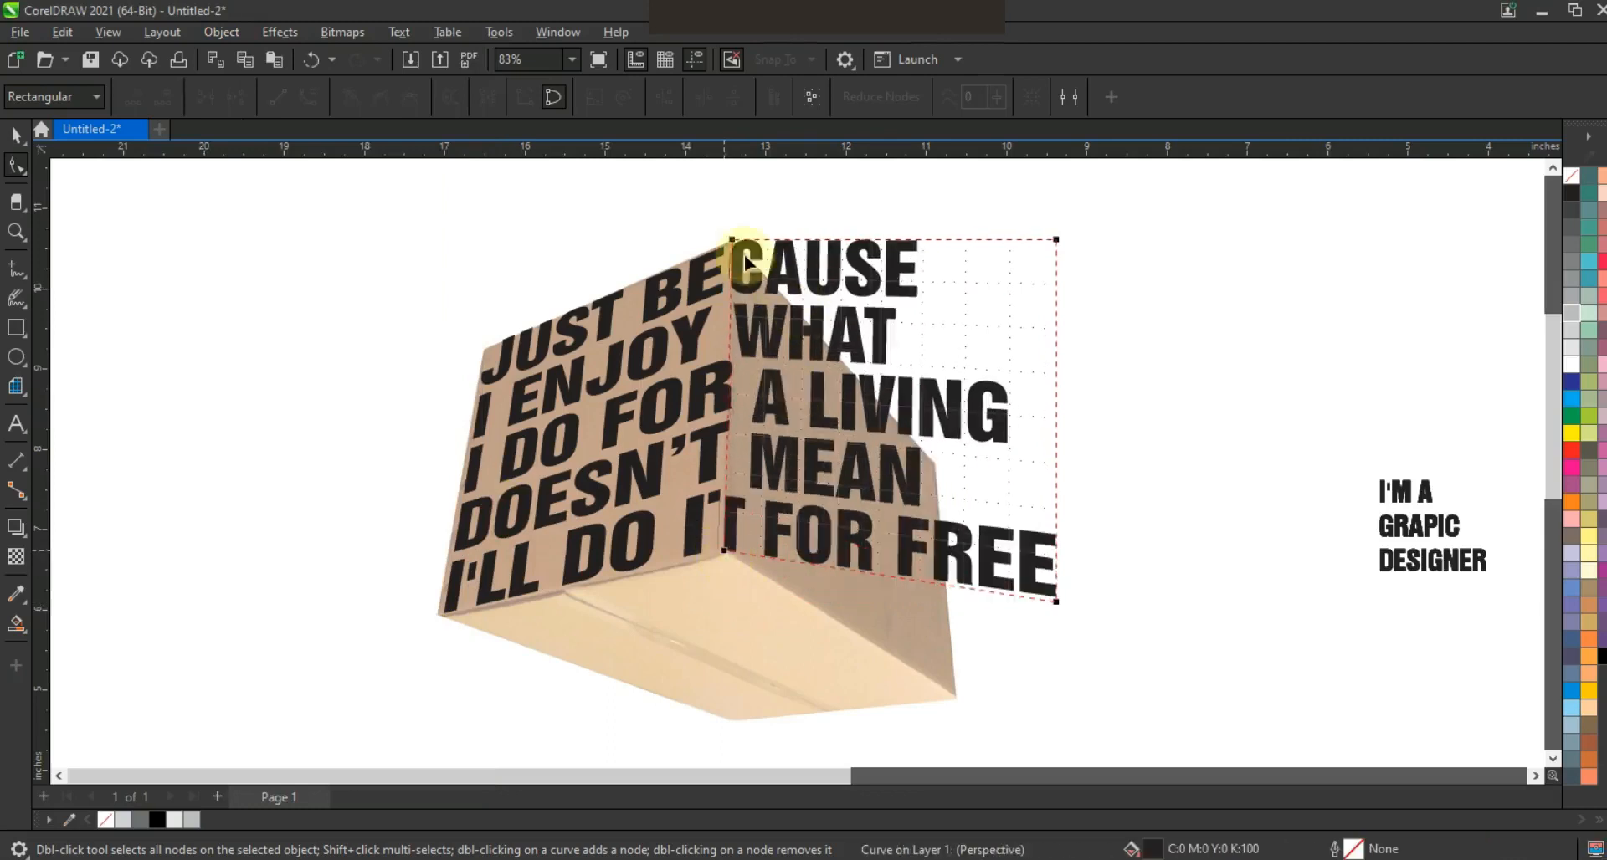
drag(732, 240, 727, 237)
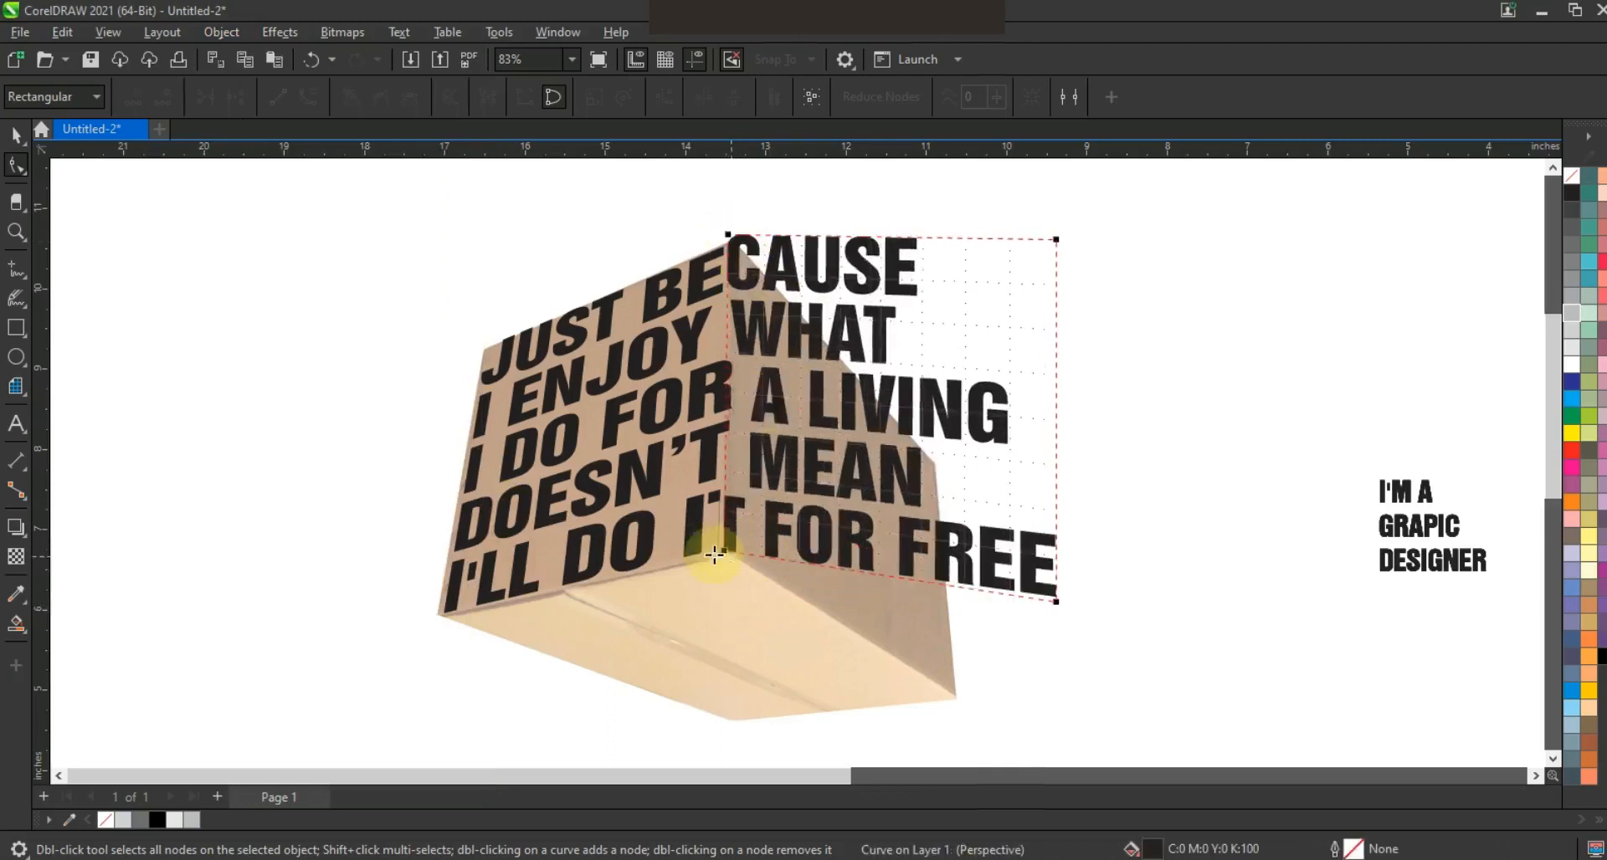
drag(727, 552, 732, 557)
click(821, 552)
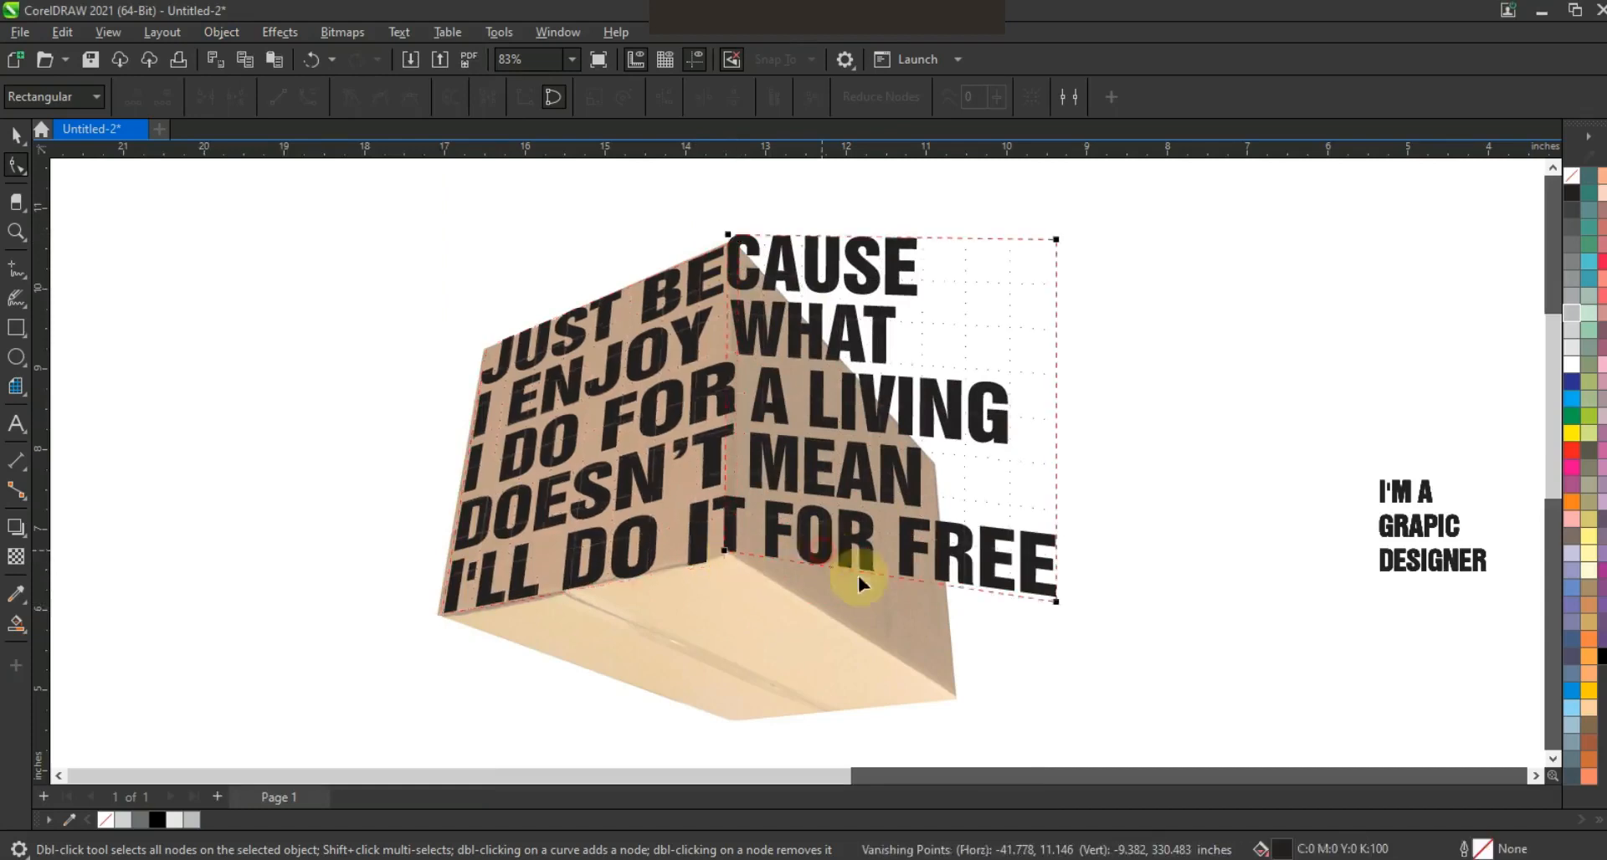
drag(973, 672, 960, 692)
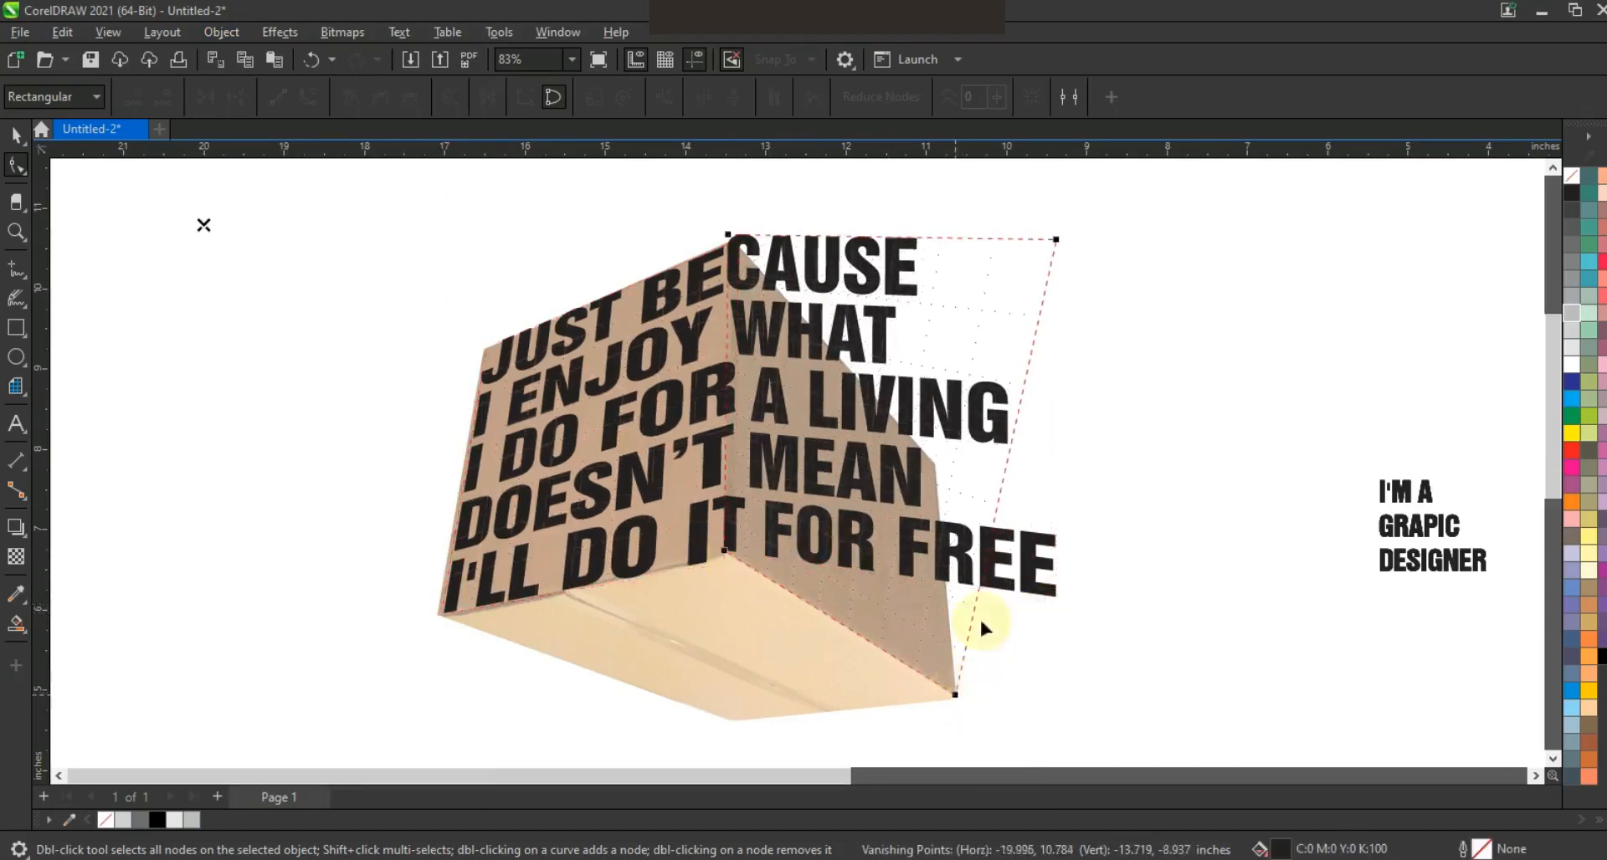
drag(1052, 241, 936, 456)
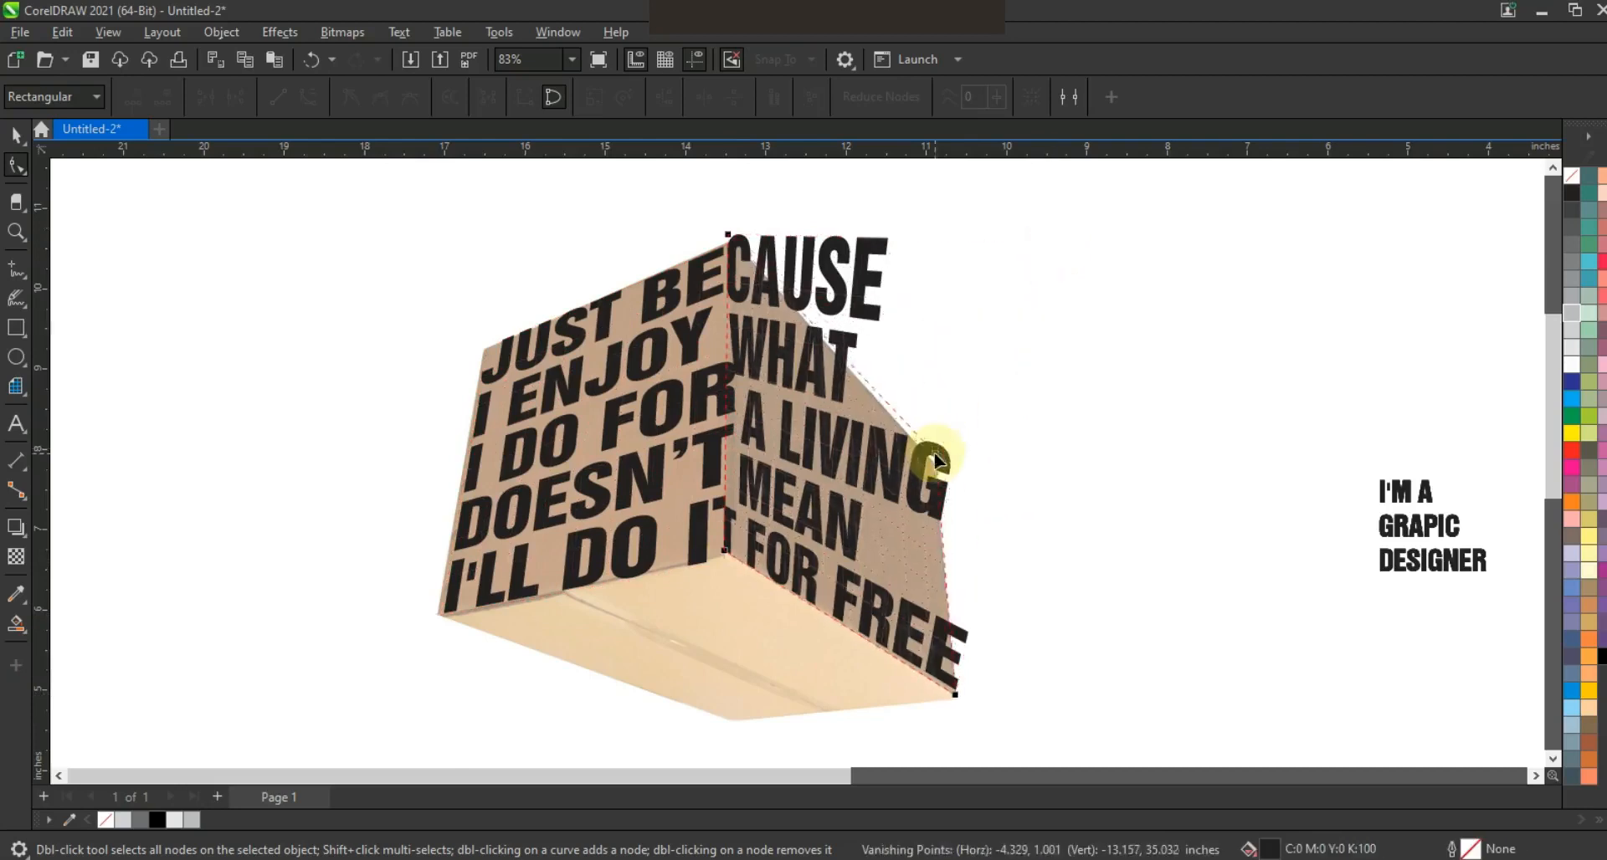
Step: Fine-tune the perspective corners of both quote halves so they meet along the box's front corner edge
drag(729, 238, 730, 240)
drag(724, 557, 728, 560)
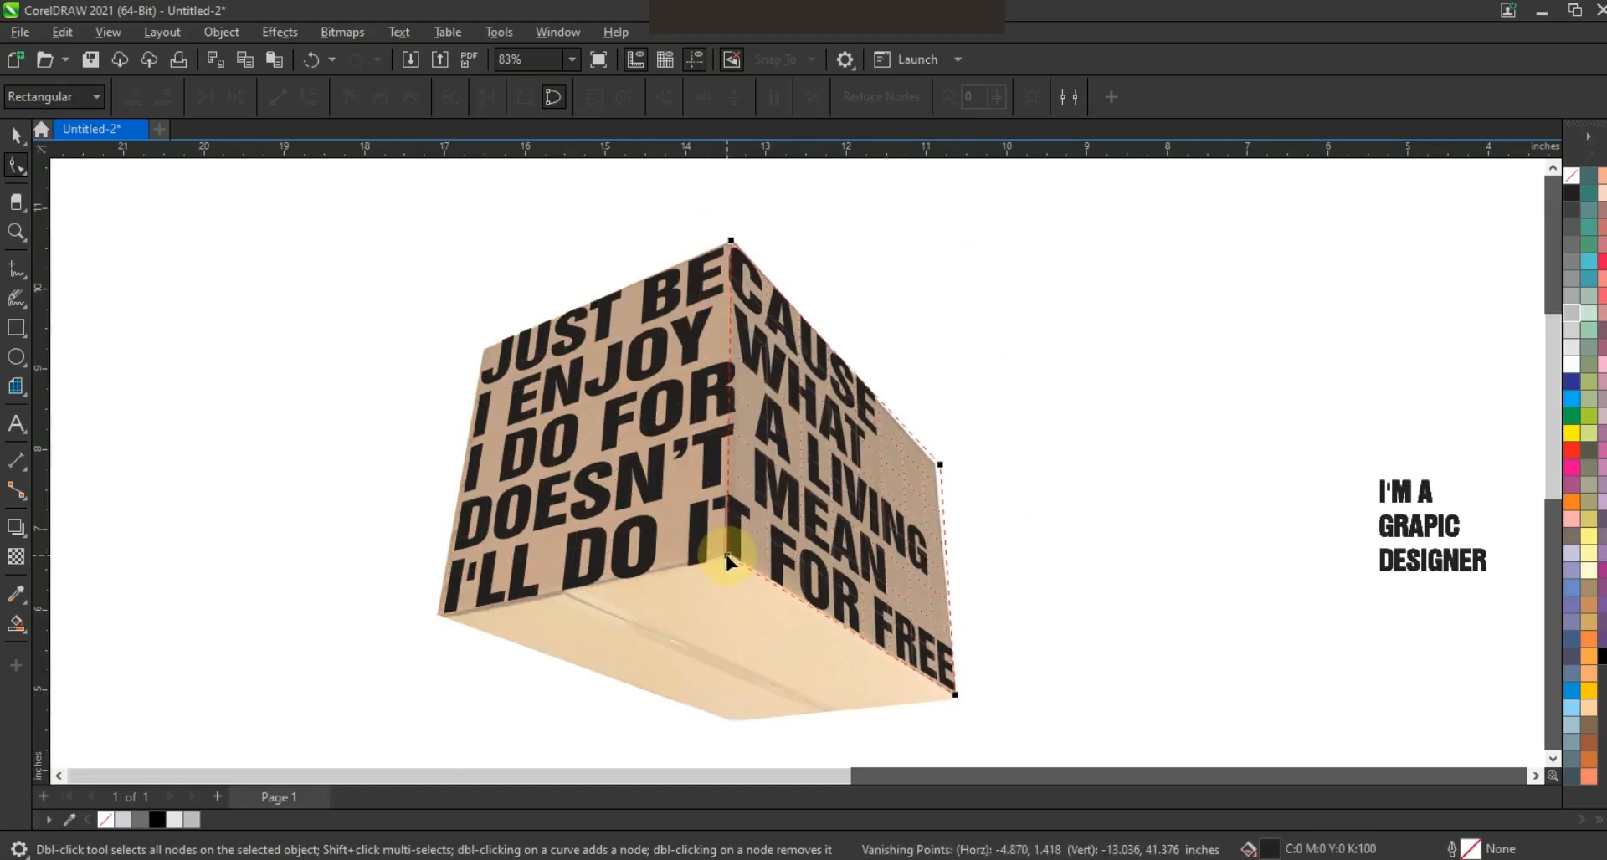
drag(728, 554, 736, 558)
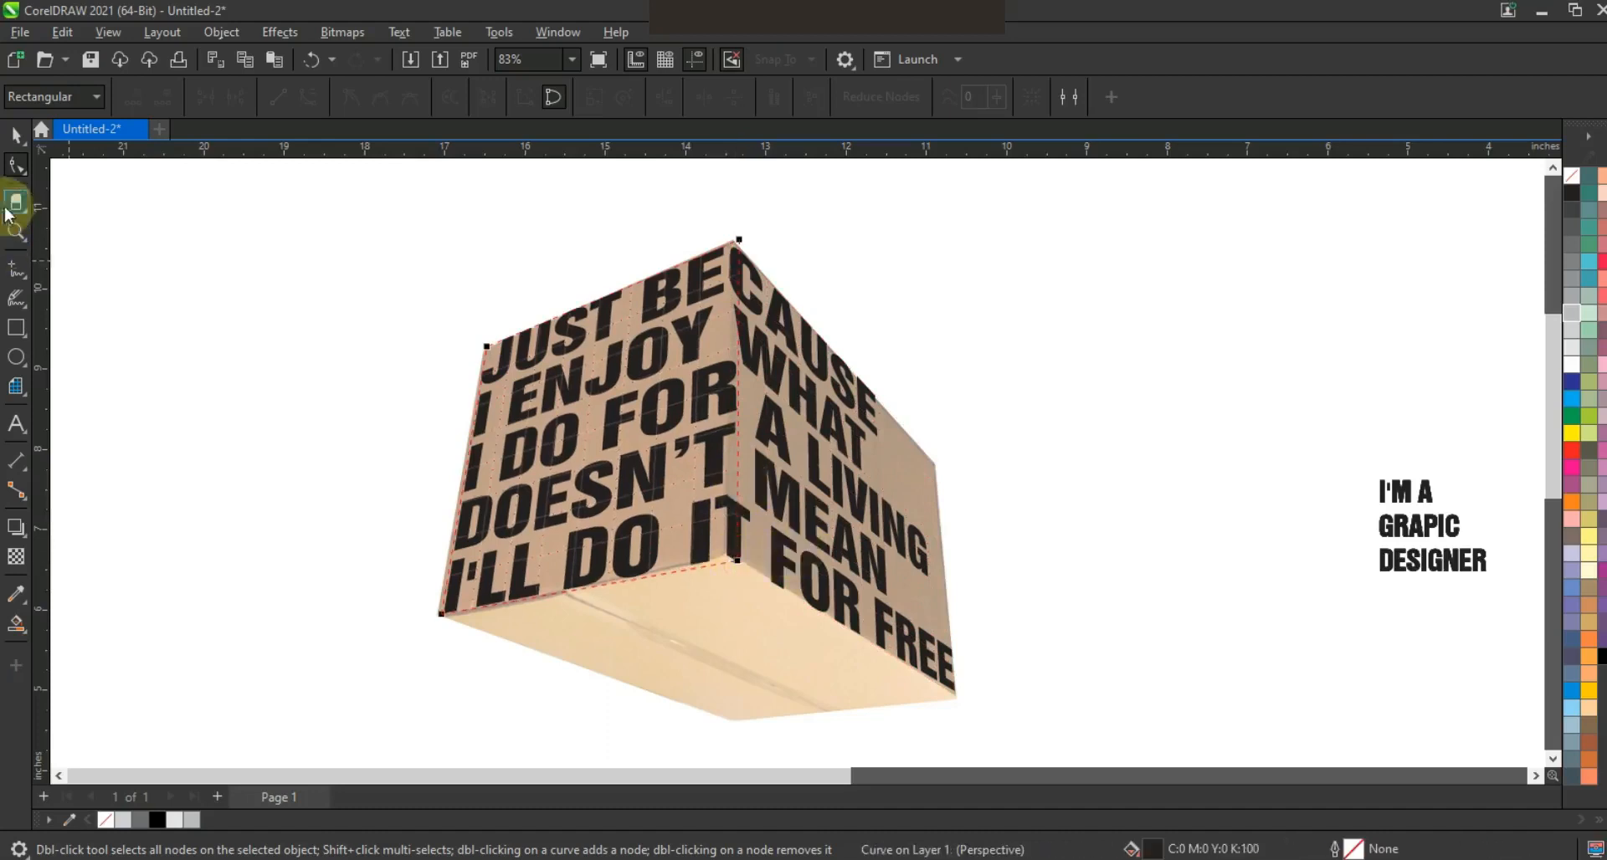
Step: Tighten the line spacing of the "I'M A GRAPIC DESIGNER" text
click(16, 135)
click(969, 287)
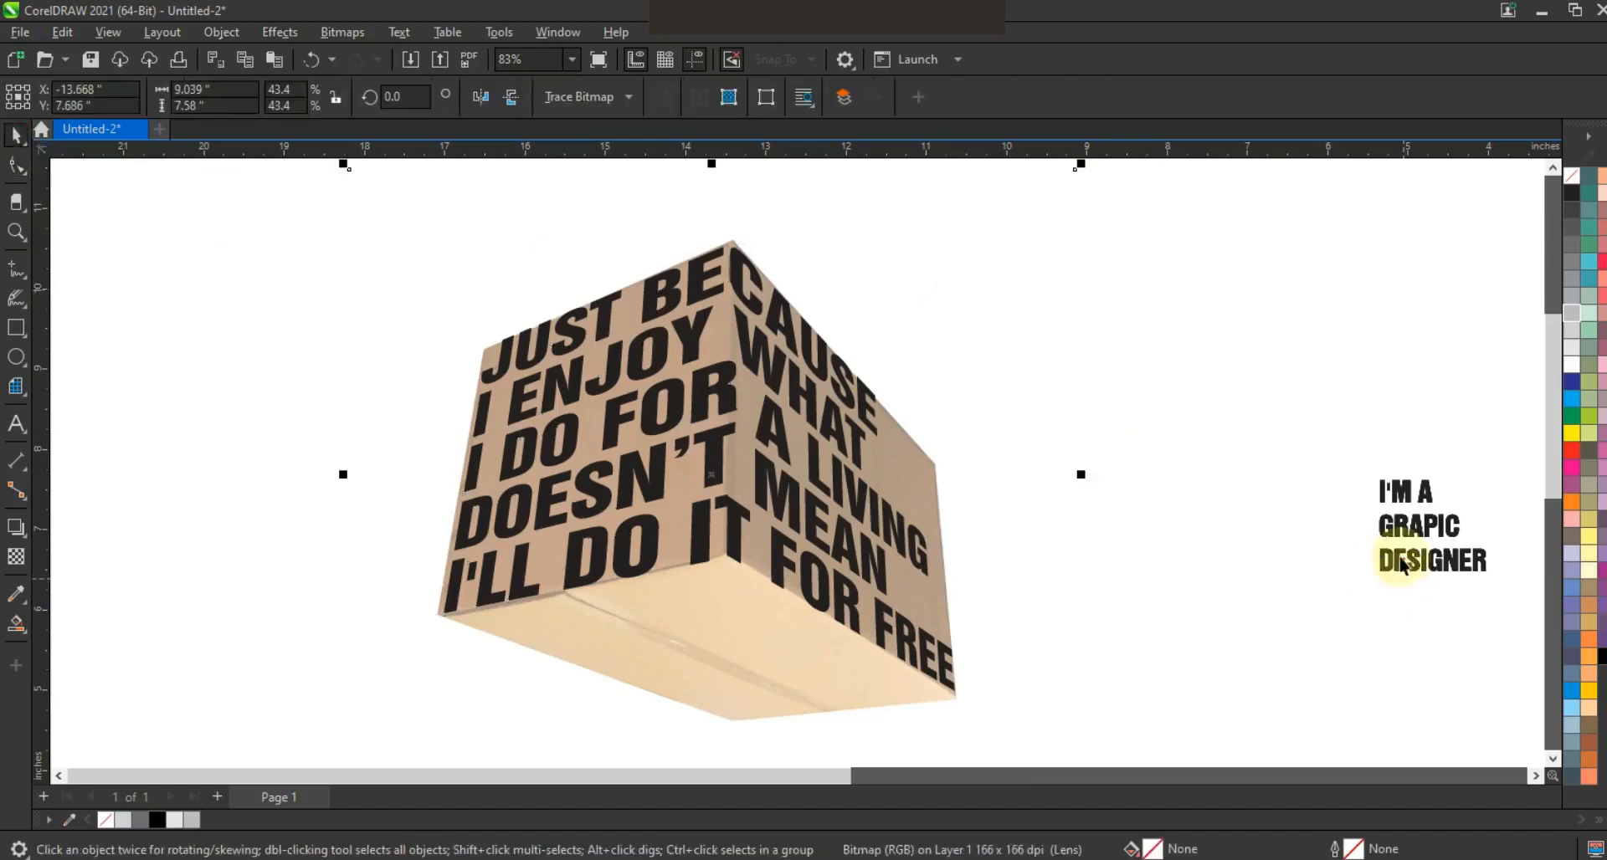
click(16, 166)
drag(1374, 579, 1368, 549)
Step: Convert the "I'M A GRAPIC DESIGNER" text to curves and move it onto the box's underside
click(28, 142)
click(1471, 513)
key(ctrl+q)
drag(1396, 523, 697, 672)
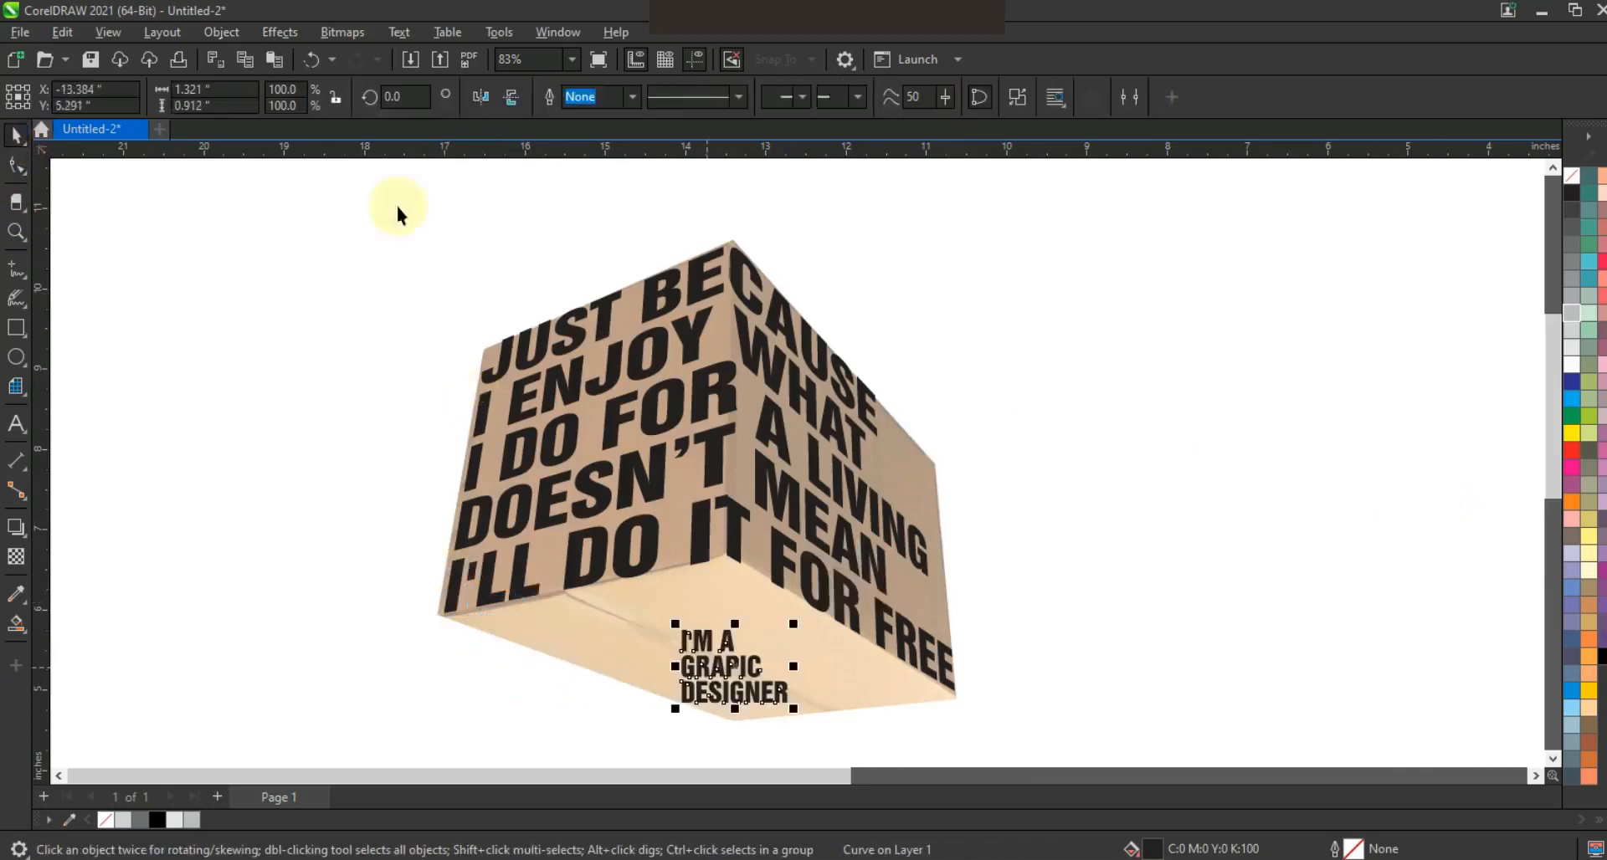
Step: Add perspective to the "I'M A GRAPIC DESIGNER" curves and fit their four corners to the box's underside
click(221, 32)
mouse_move(316, 522)
click(522, 520)
drag(674, 704, 590, 697)
mouse_move(485, 670)
mouse_down()
mouse_move(460, 634)
mouse_move(499, 651)
mouse_up()
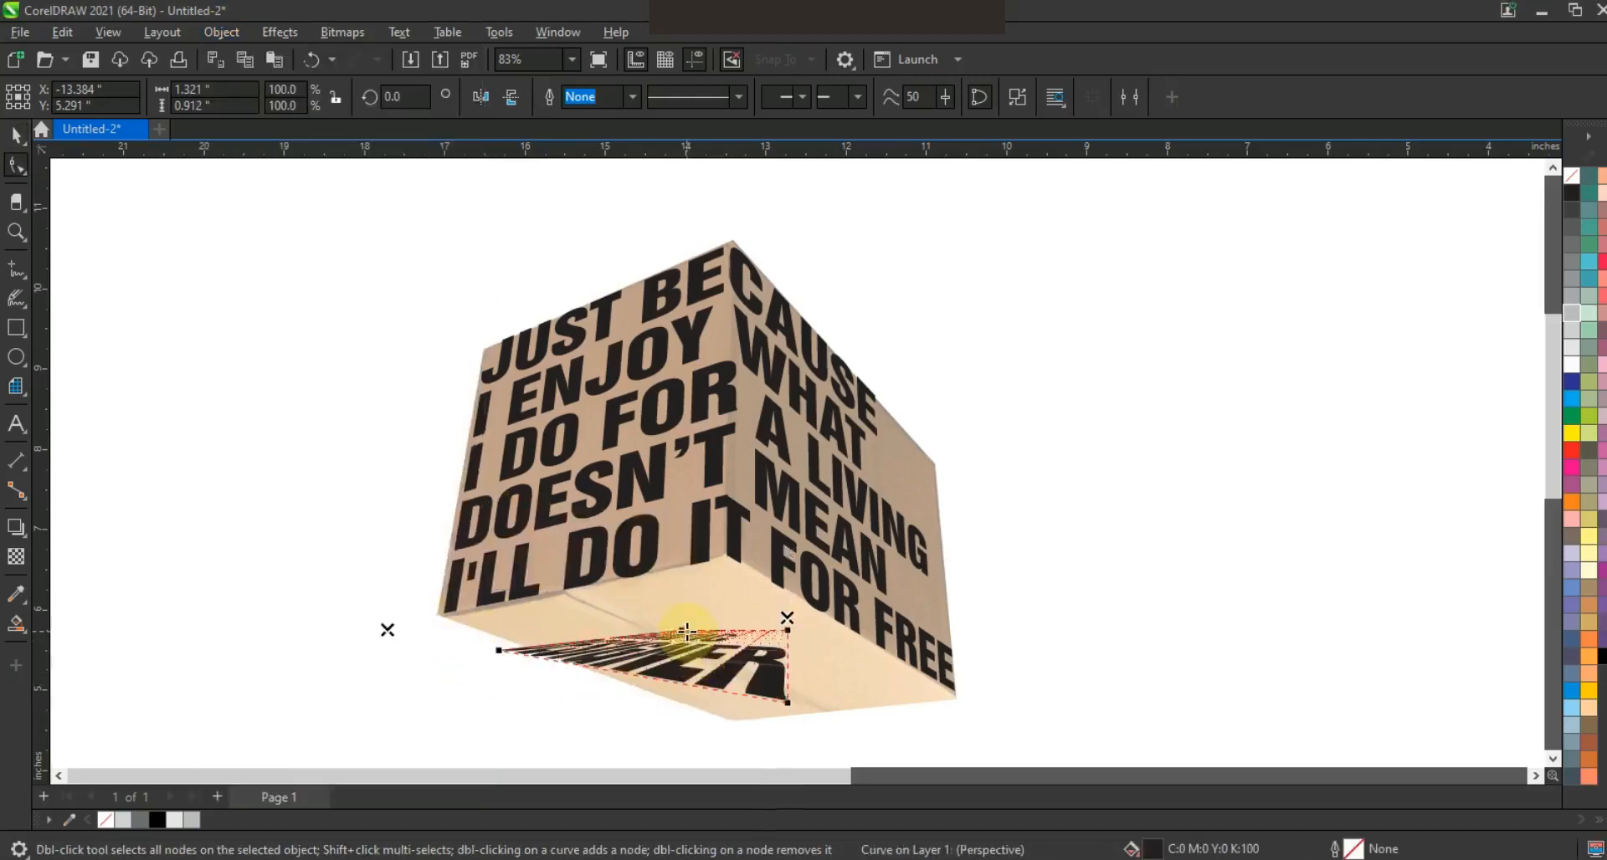
drag(686, 631, 728, 562)
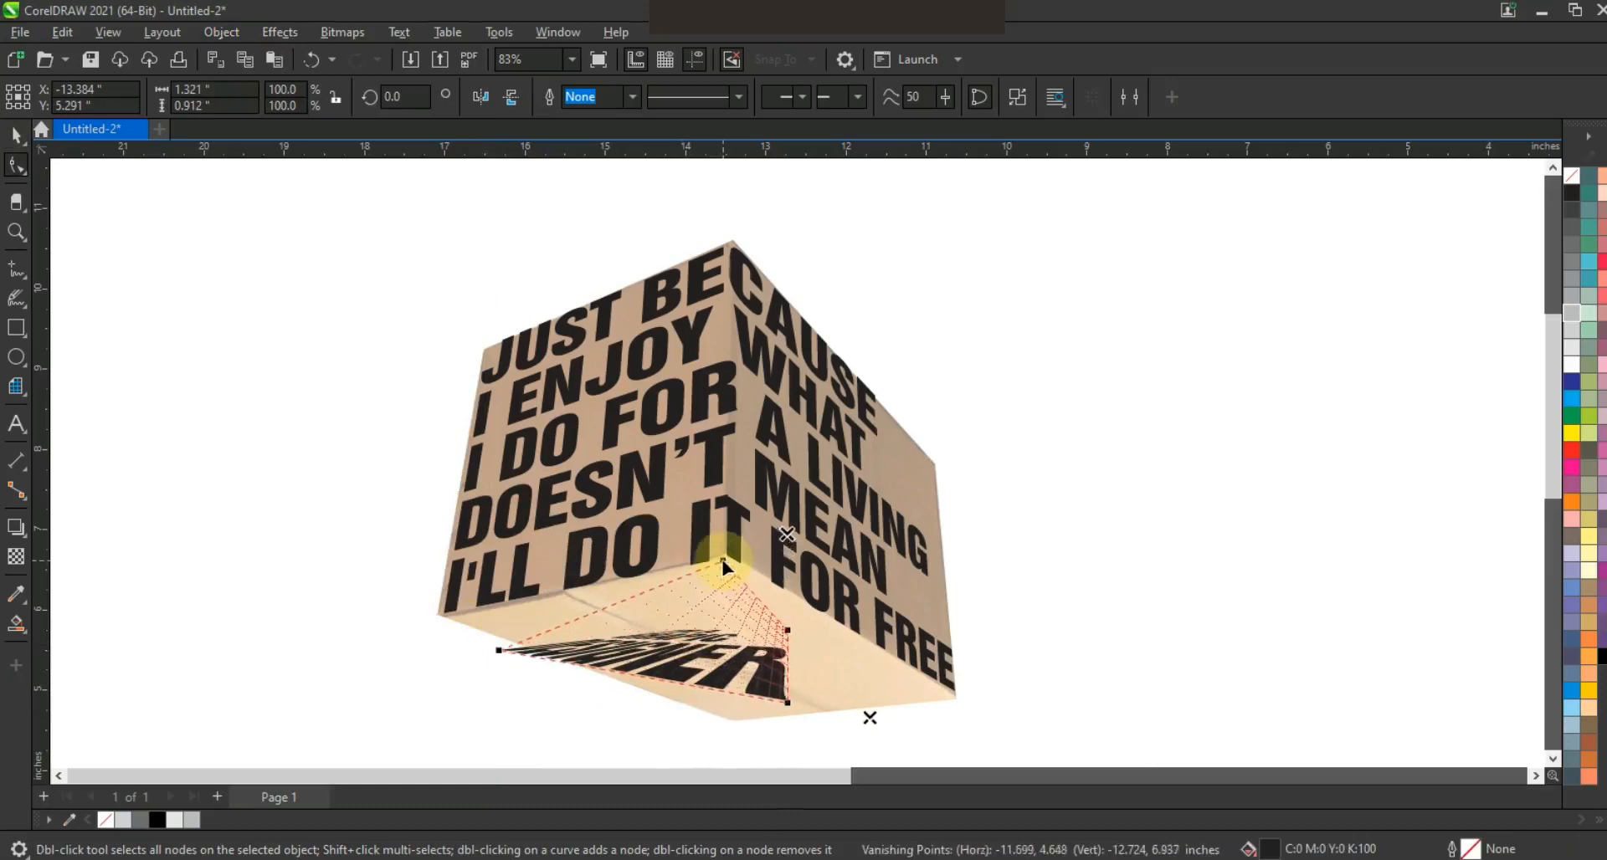
drag(741, 733, 746, 729)
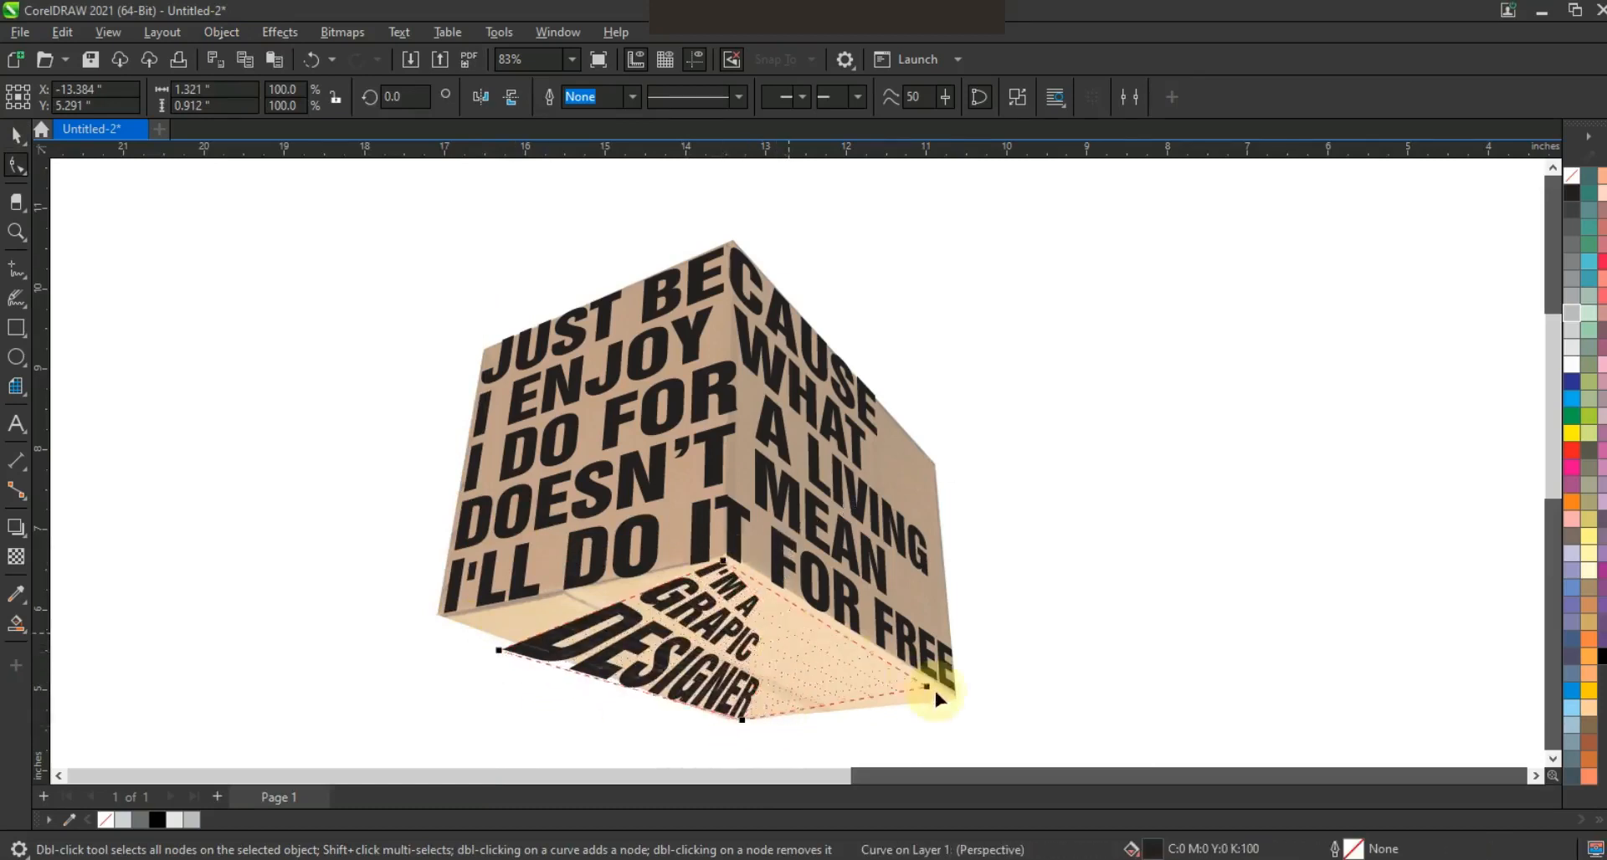
drag(933, 692, 947, 696)
drag(499, 650, 465, 626)
drag(723, 561, 729, 562)
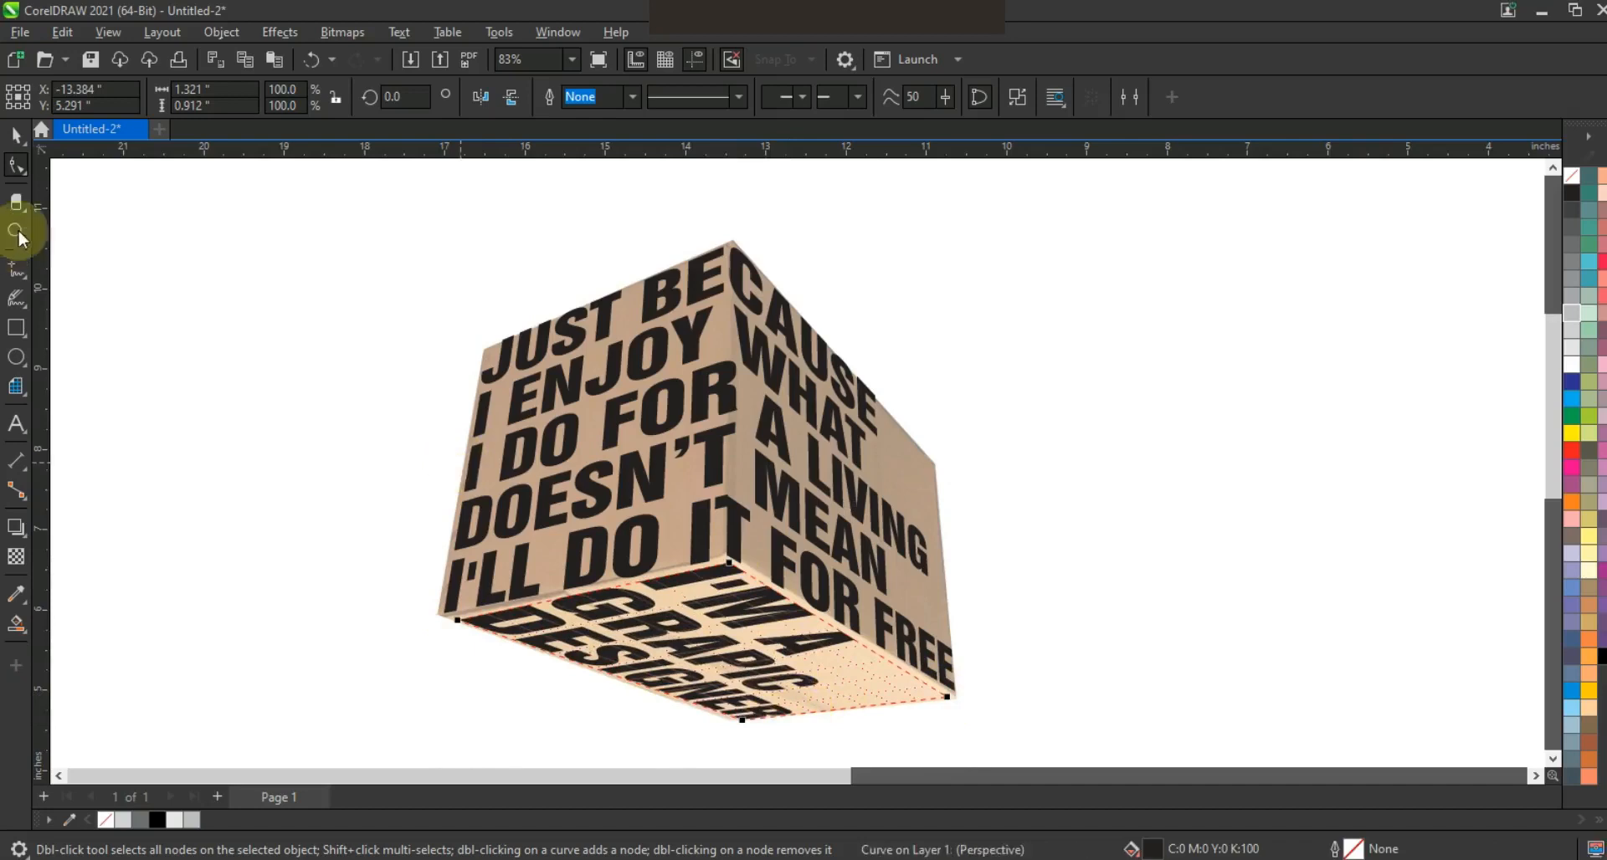
Step: Move the box image out from behind the lettering to the empty area on its right
click(16, 135)
click(1166, 484)
drag(907, 461, 1392, 466)
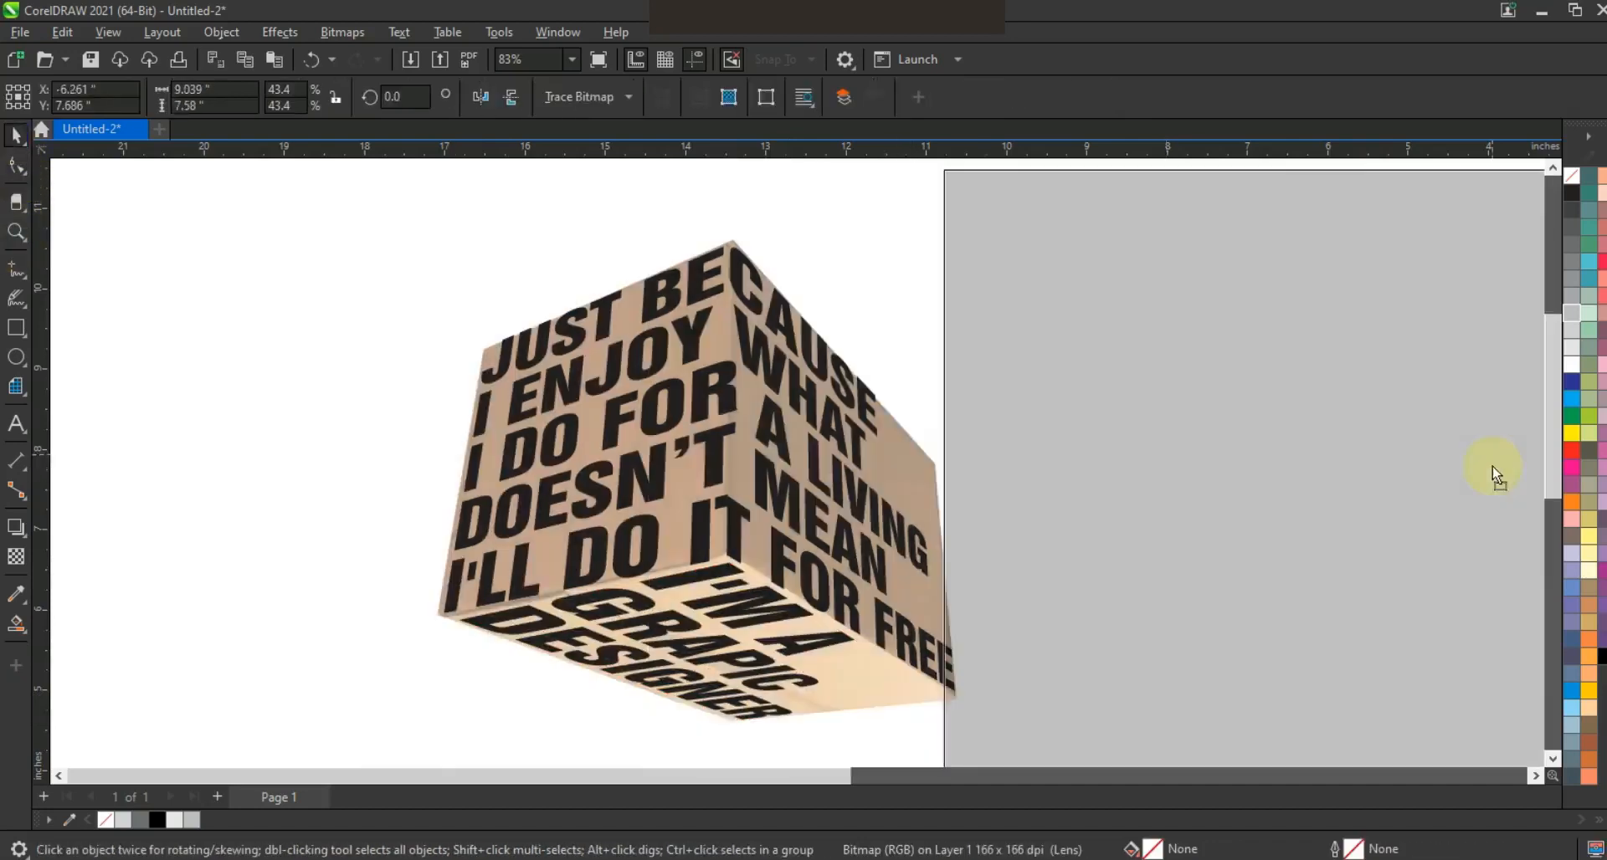
scroll(1088, 419, down, 2)
drag(1219, 484, 1359, 484)
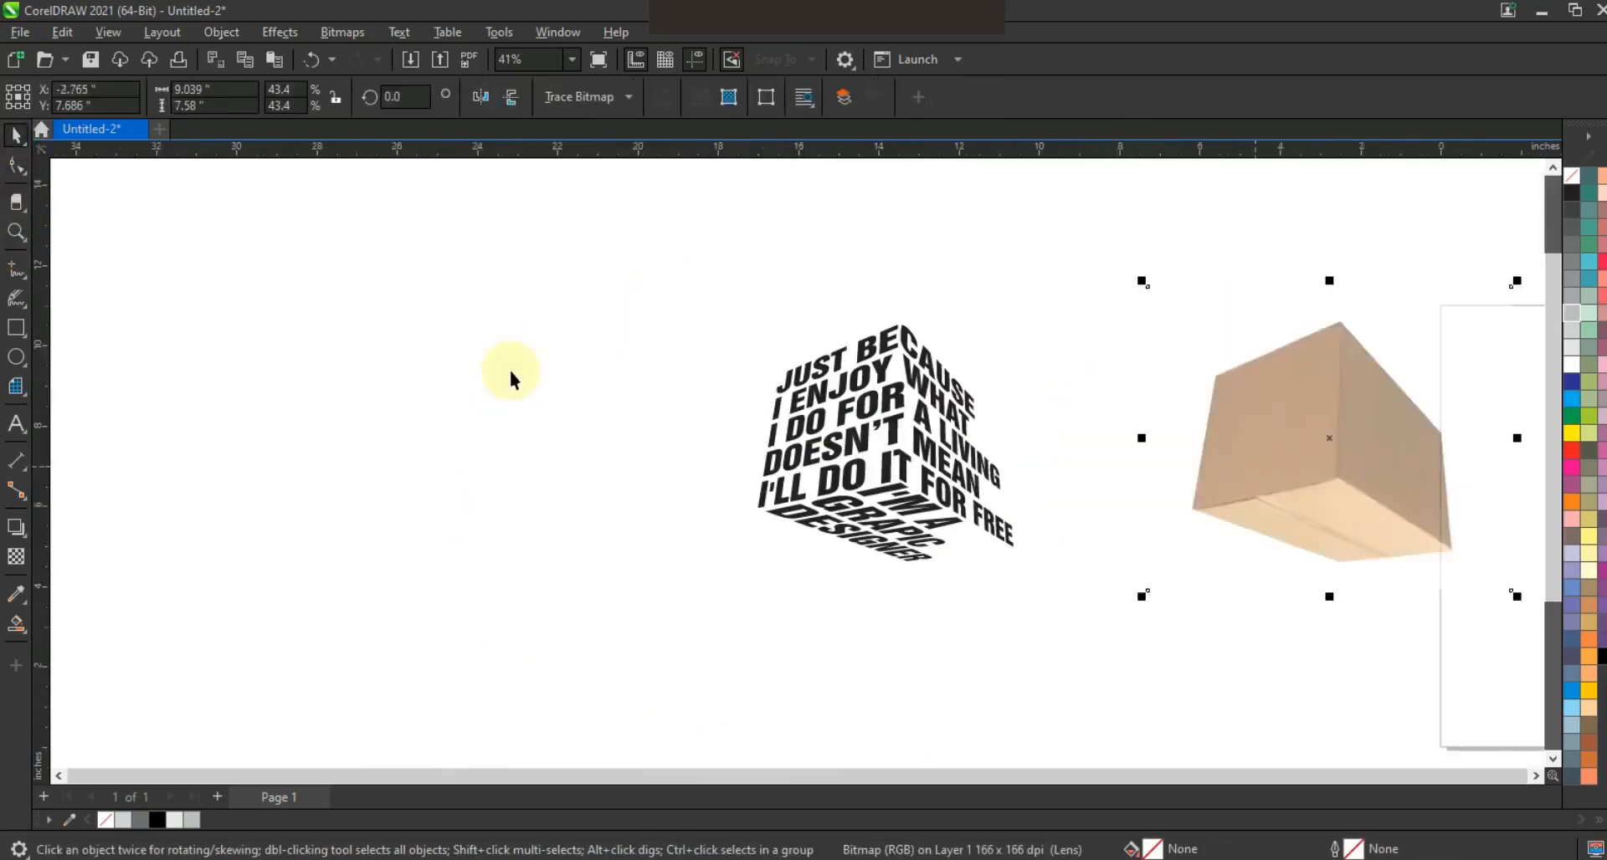
click(513, 373)
Step: Draw a square about 8.475 inches wide around the lettering, fill it with black and send it to the back
click(16, 327)
drag(703, 286, 1046, 630)
click(1600, 655)
key(shift+Page_Down)
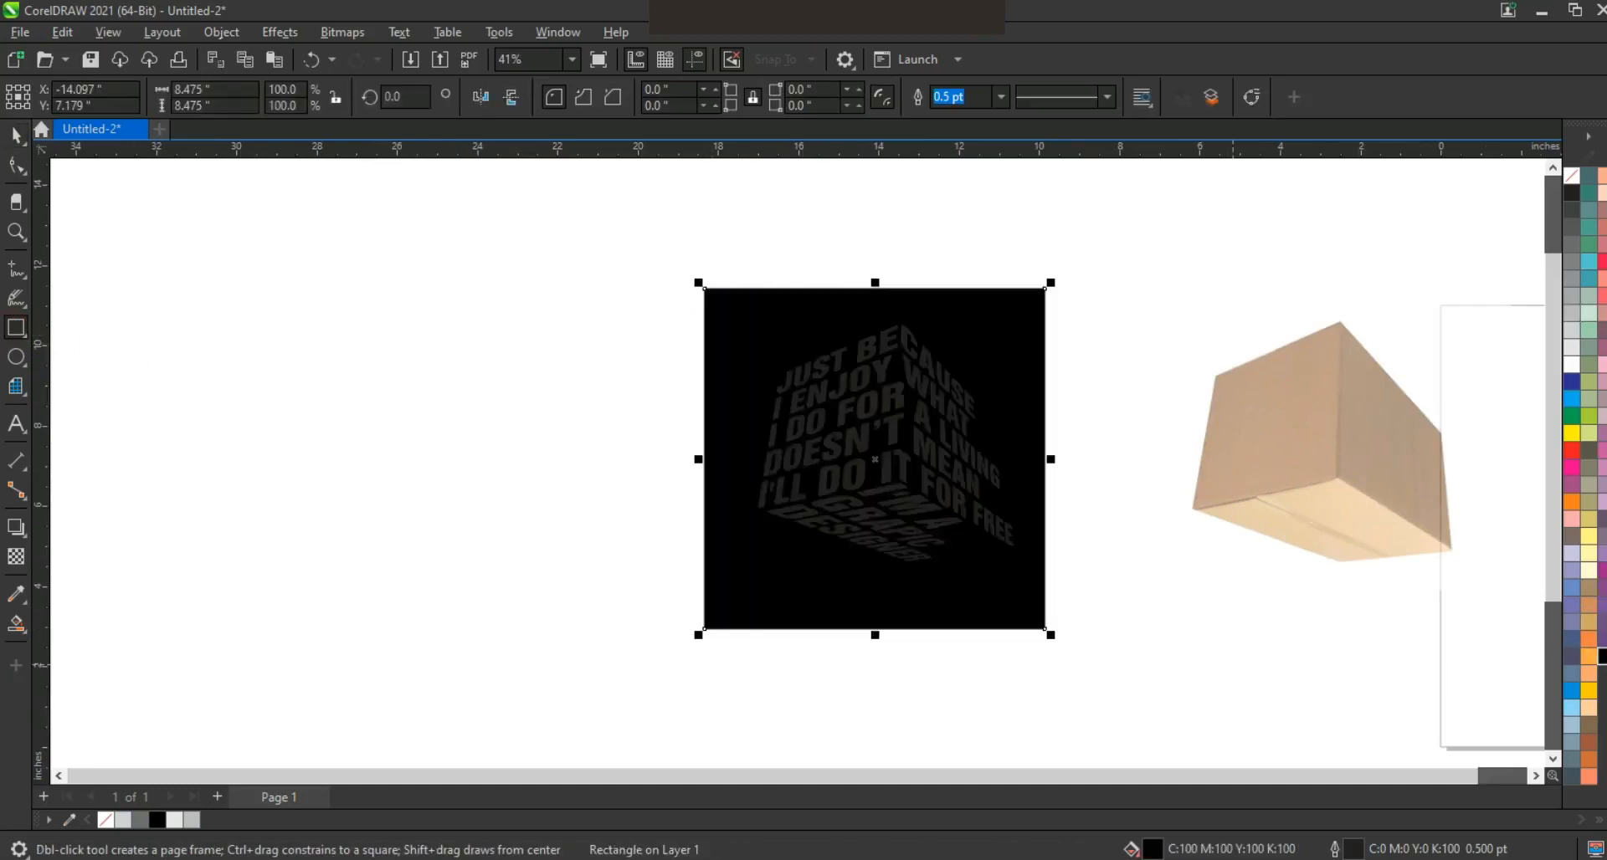
Step: Fill all three lettering pieces with 10% black (C0 M0 Y0 K10)
click(16, 135)
click(477, 311)
drag(927, 563, 1041, 586)
click(1573, 351)
click(1122, 359)
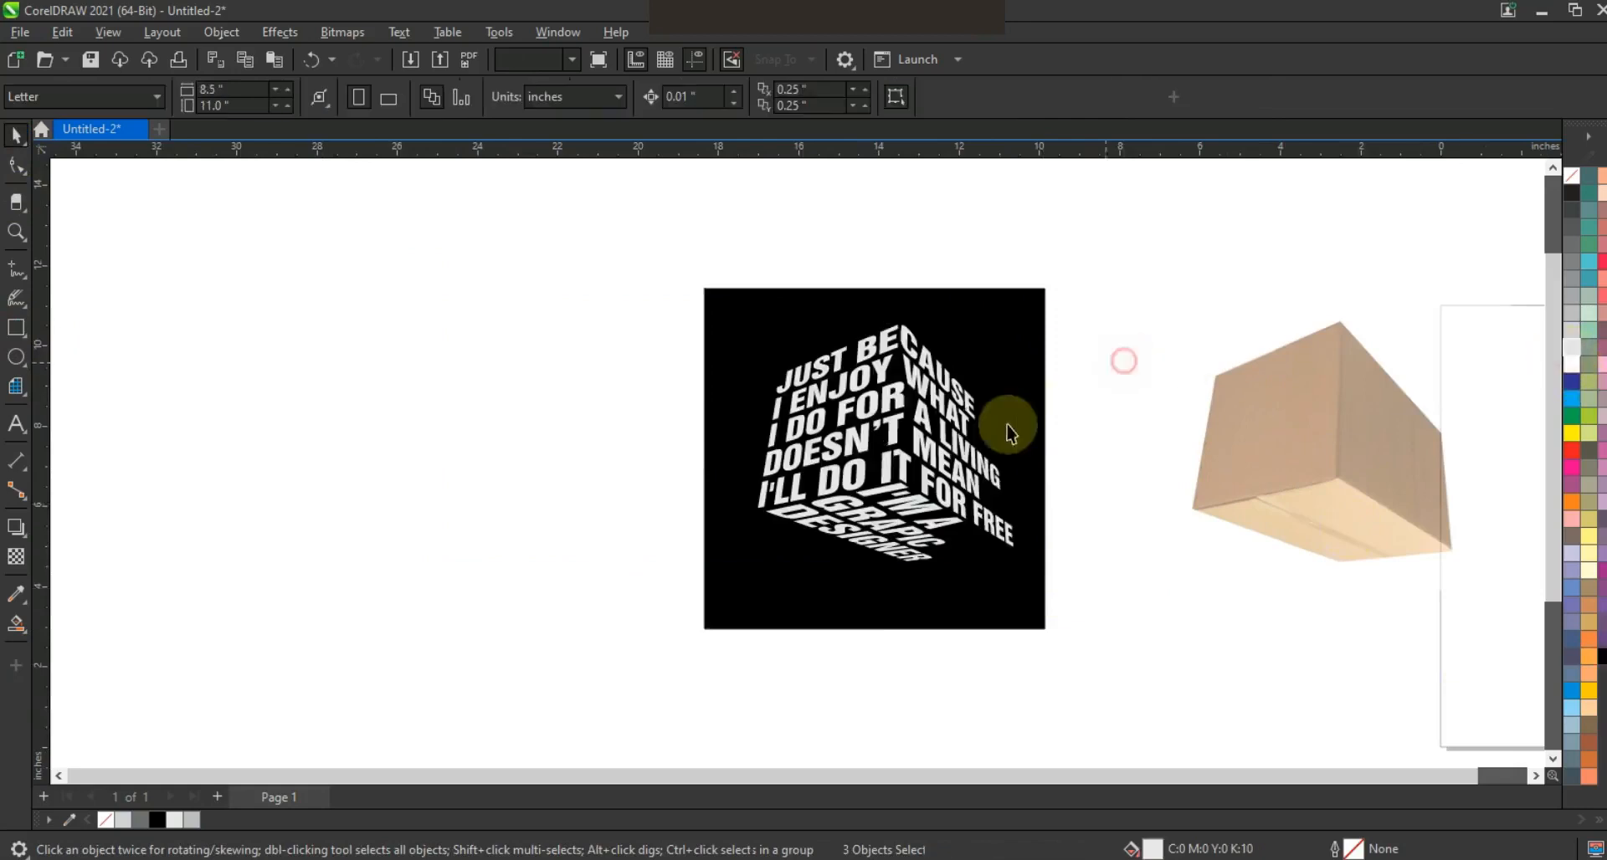
Step: Fill the underside "I'M A GRAPIC DESIGNER" lettering with a darker grey for shading
click(968, 404)
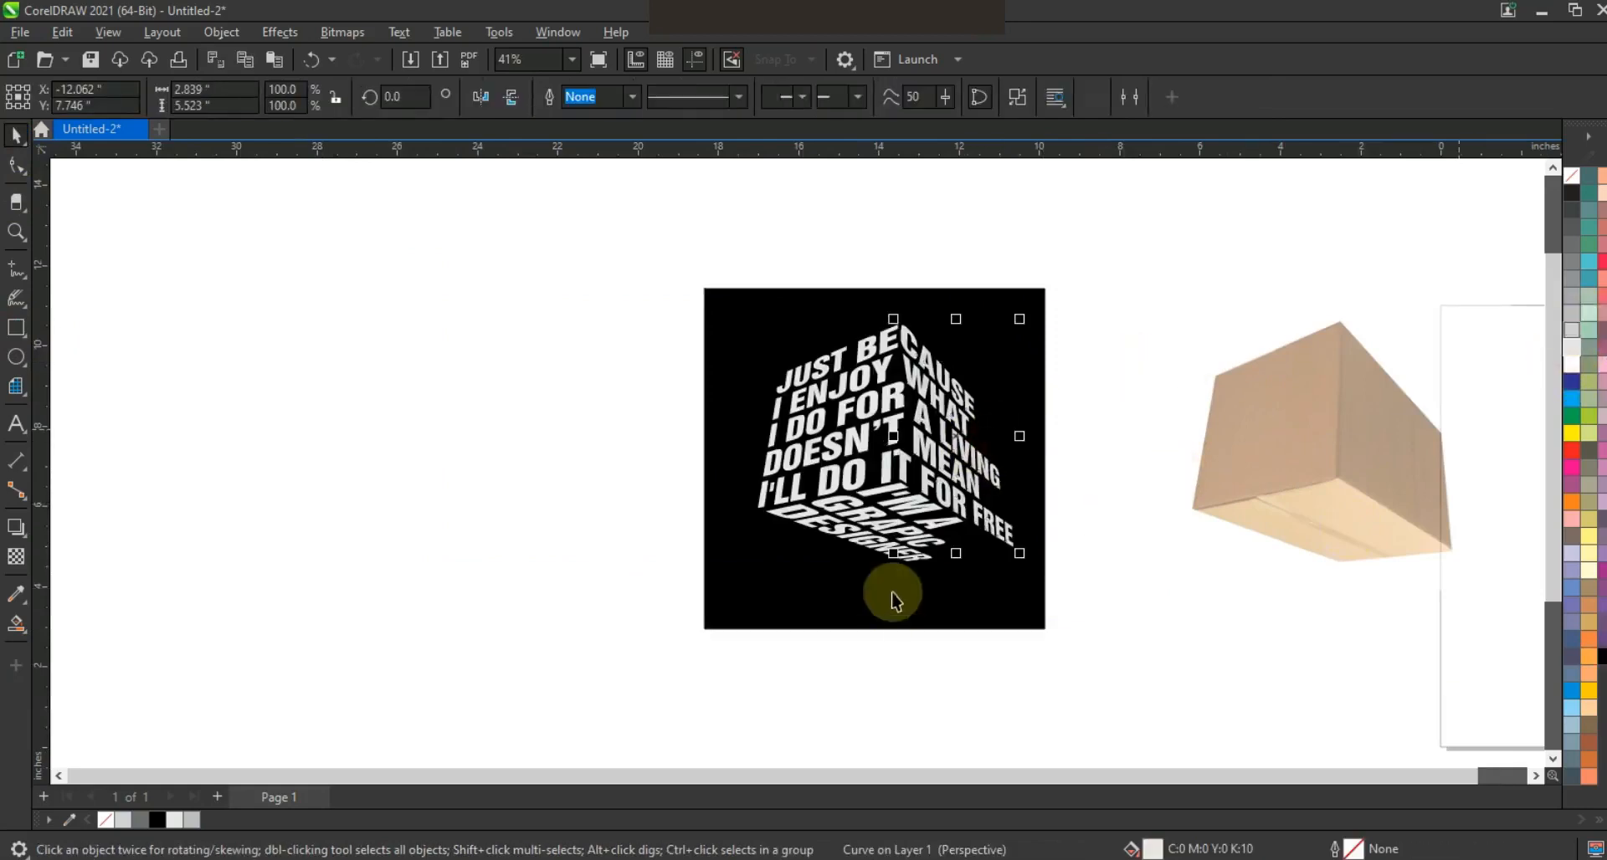
click(927, 532)
click(1069, 315)
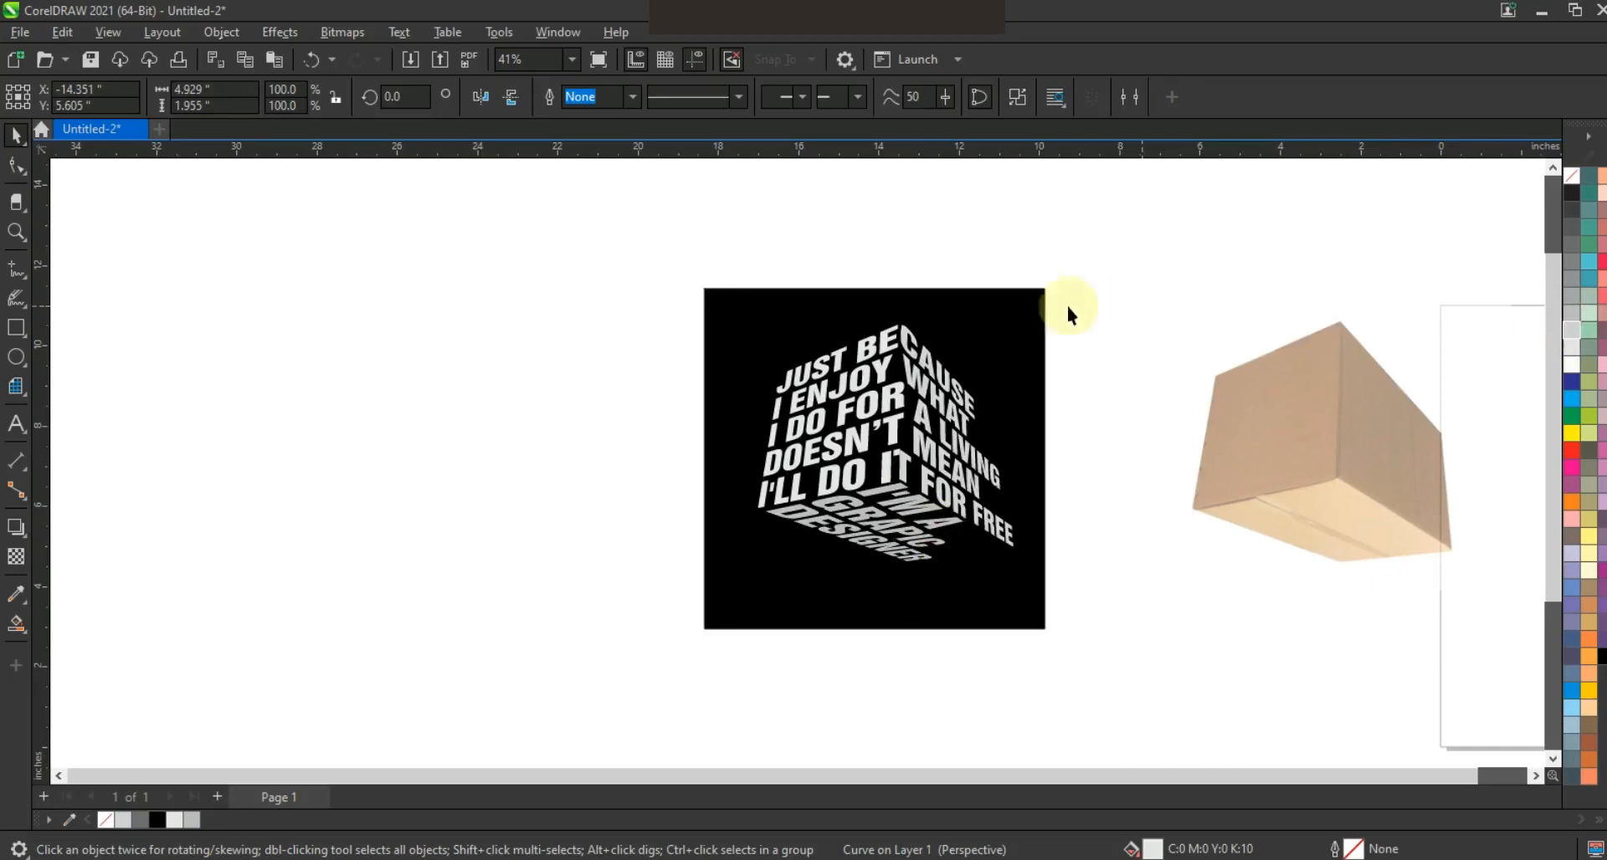
Step: Zoom to the black square and preview the typography design full screen
click(1043, 316)
key(shift+F2)
click(1207, 341)
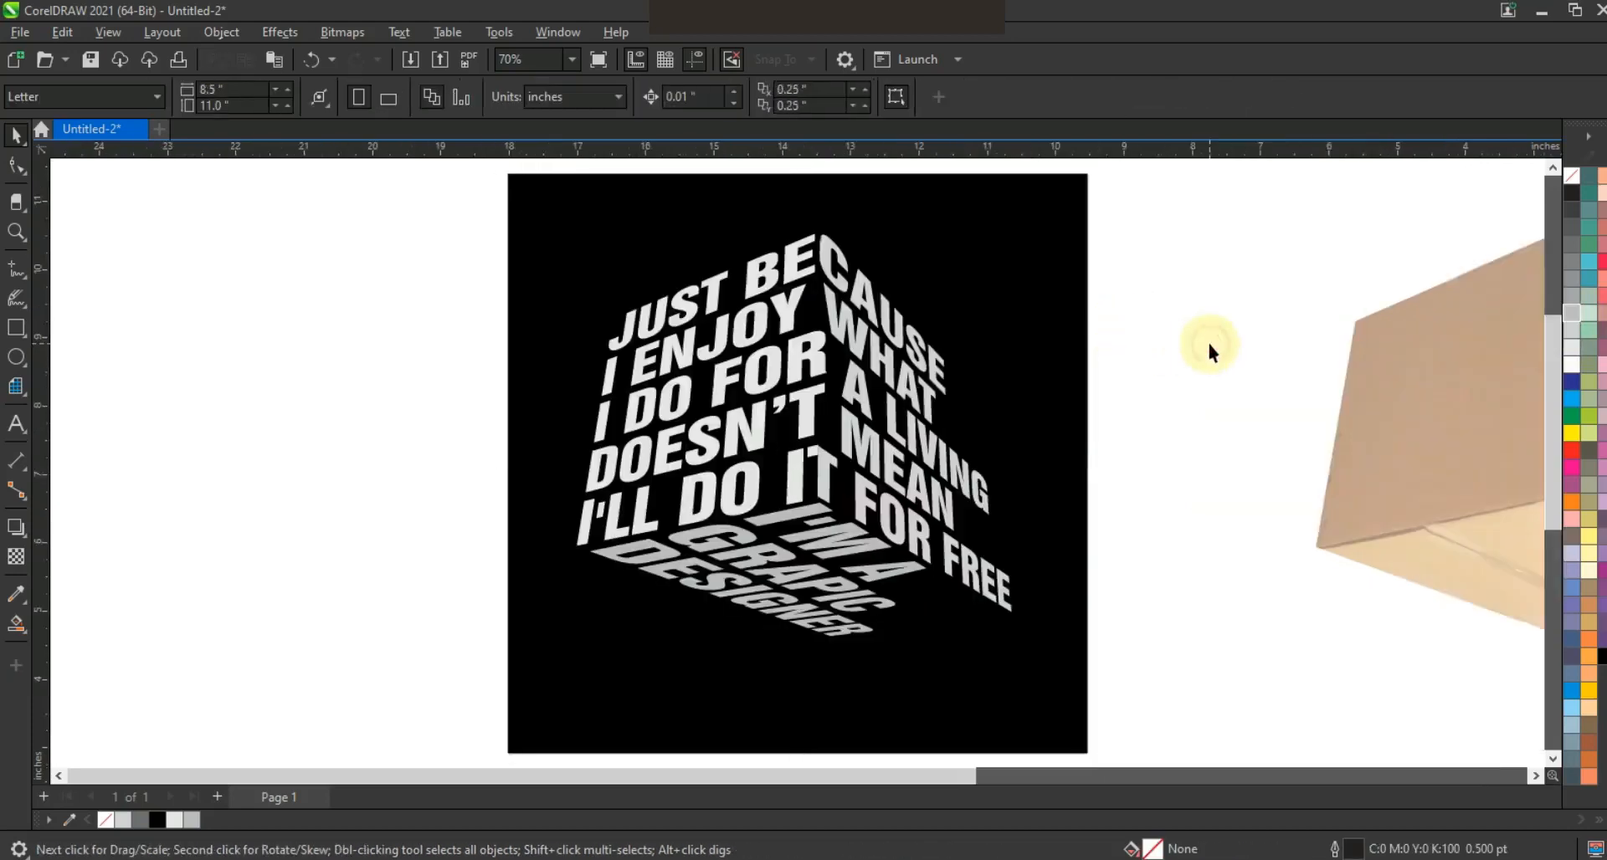
key(F9)
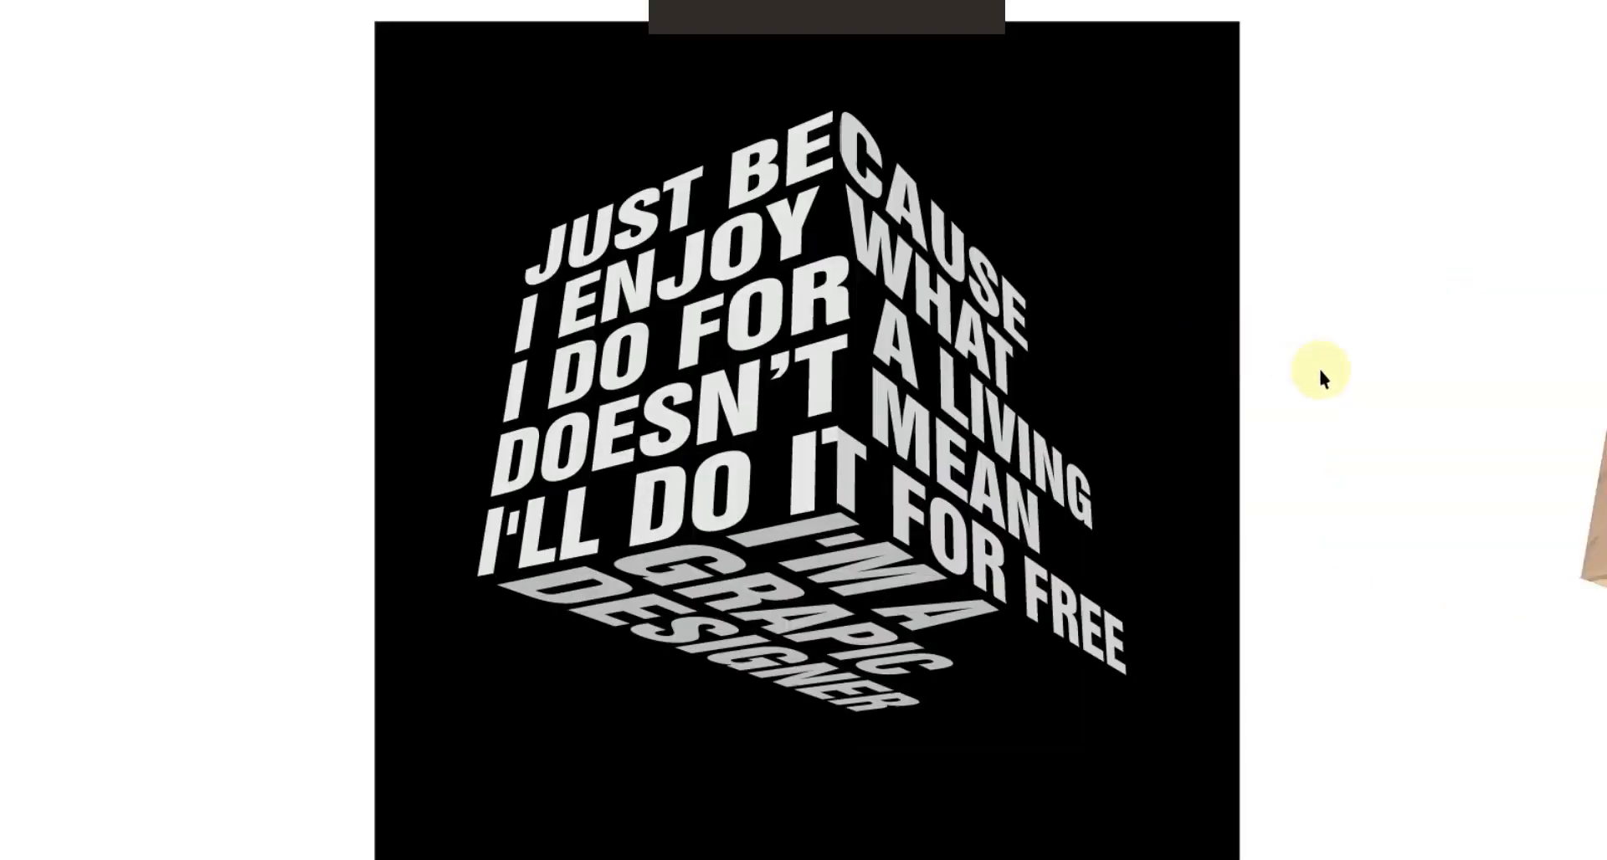